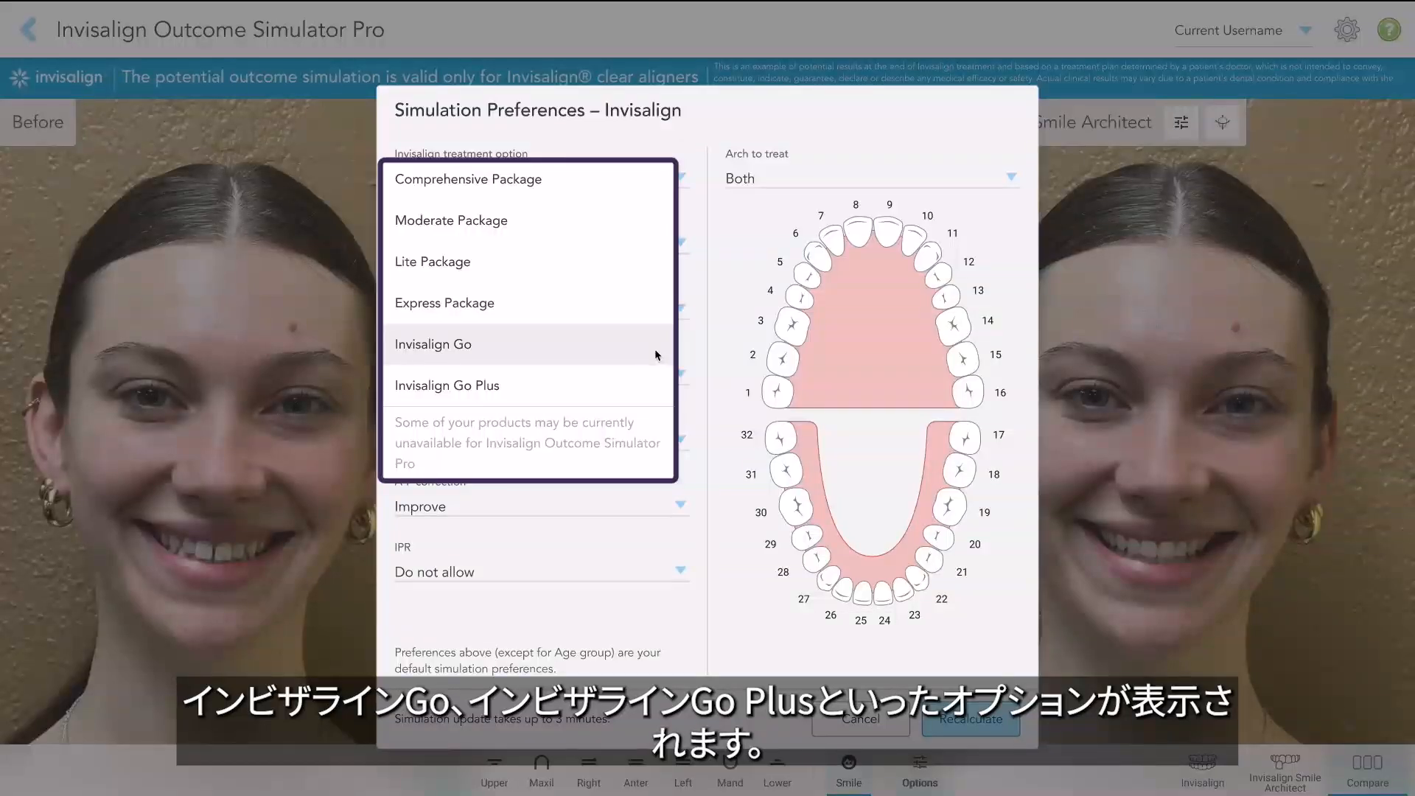
# Apply the Dr. iTero Custom IPP With Overcorrection preferences template, keeping the Comprehensive Package treatment option.
pyautogui.click(714, 290)
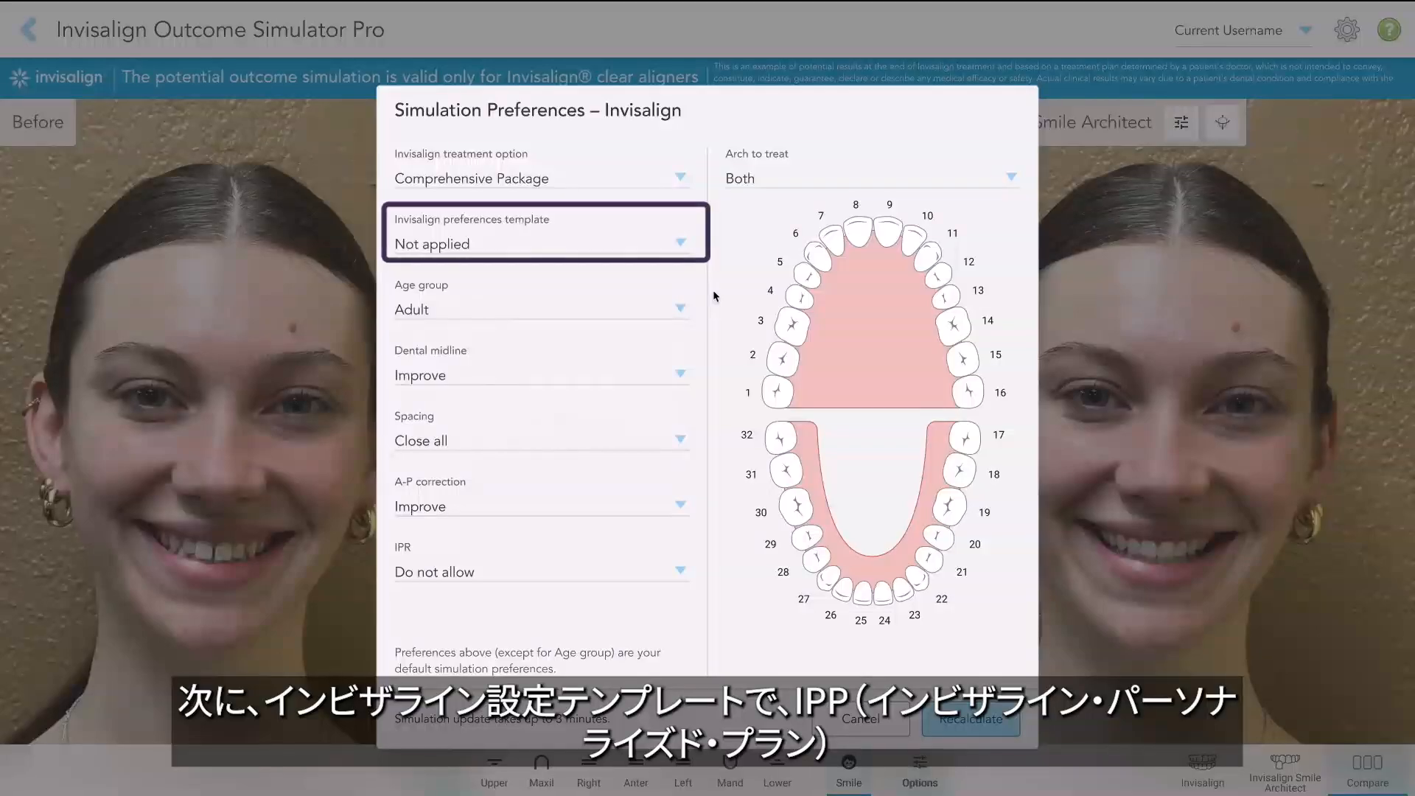
pyautogui.click(681, 243)
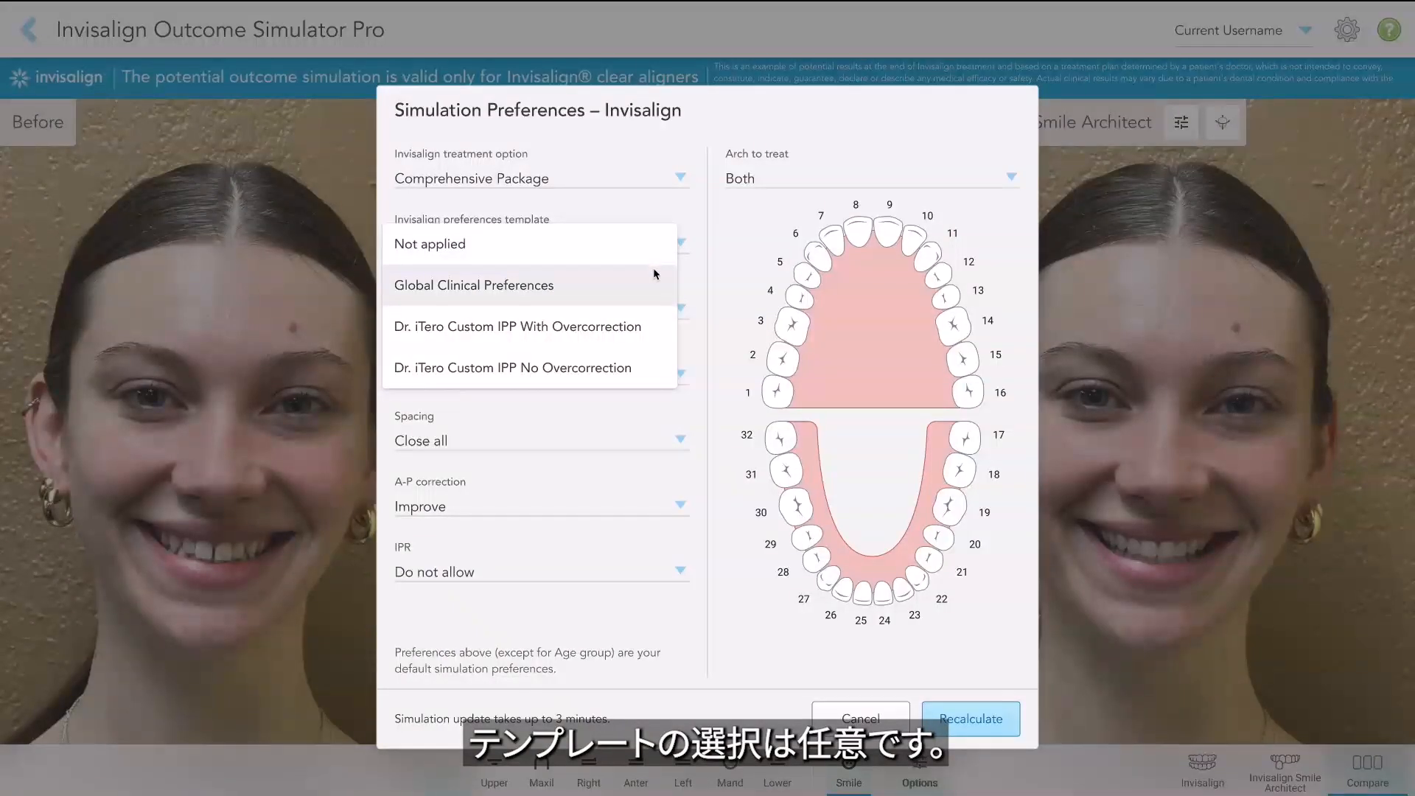
pyautogui.click(430, 324)
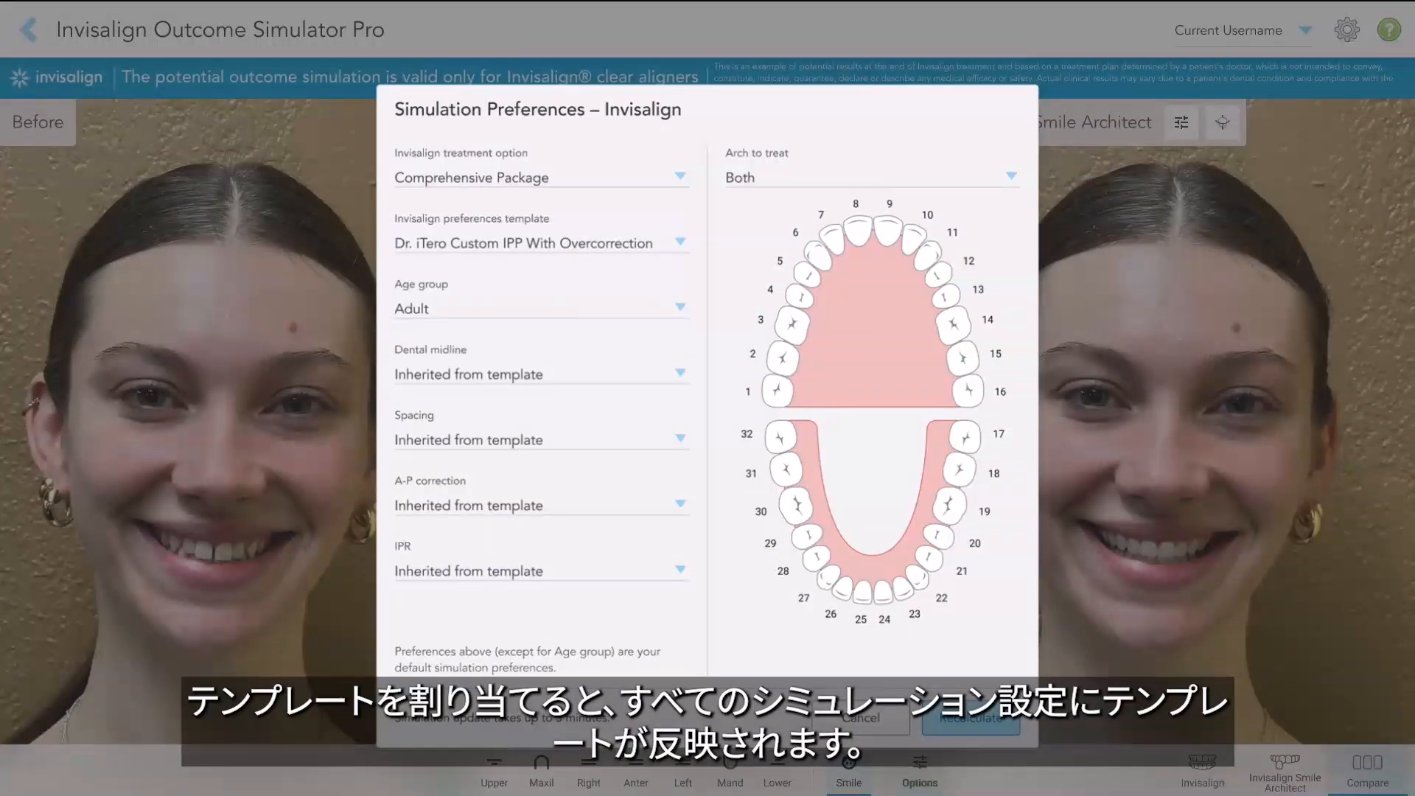
# Override the template by setting Spacing to Close all and IPR to Do not allow.
pyautogui.click(408, 440)
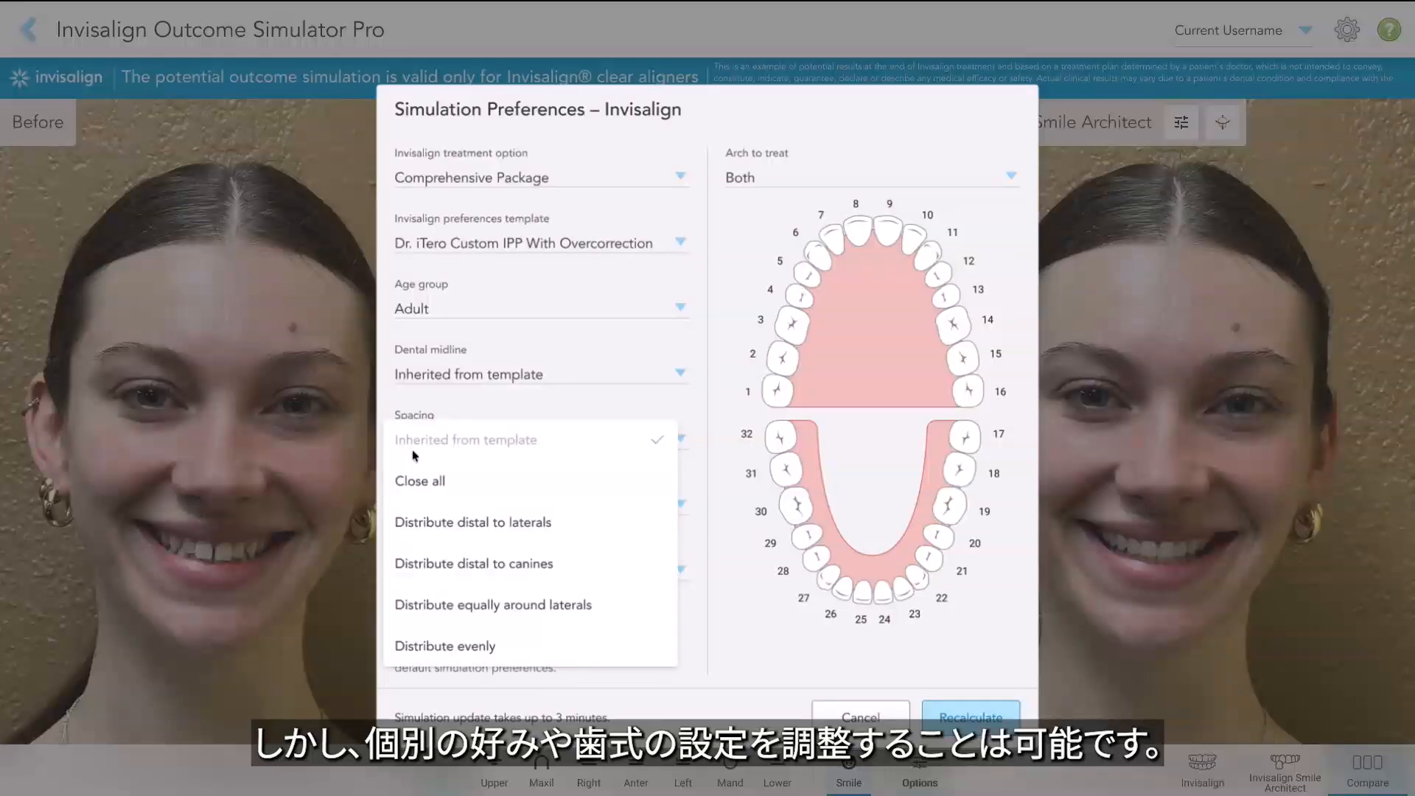
pyautogui.click(418, 481)
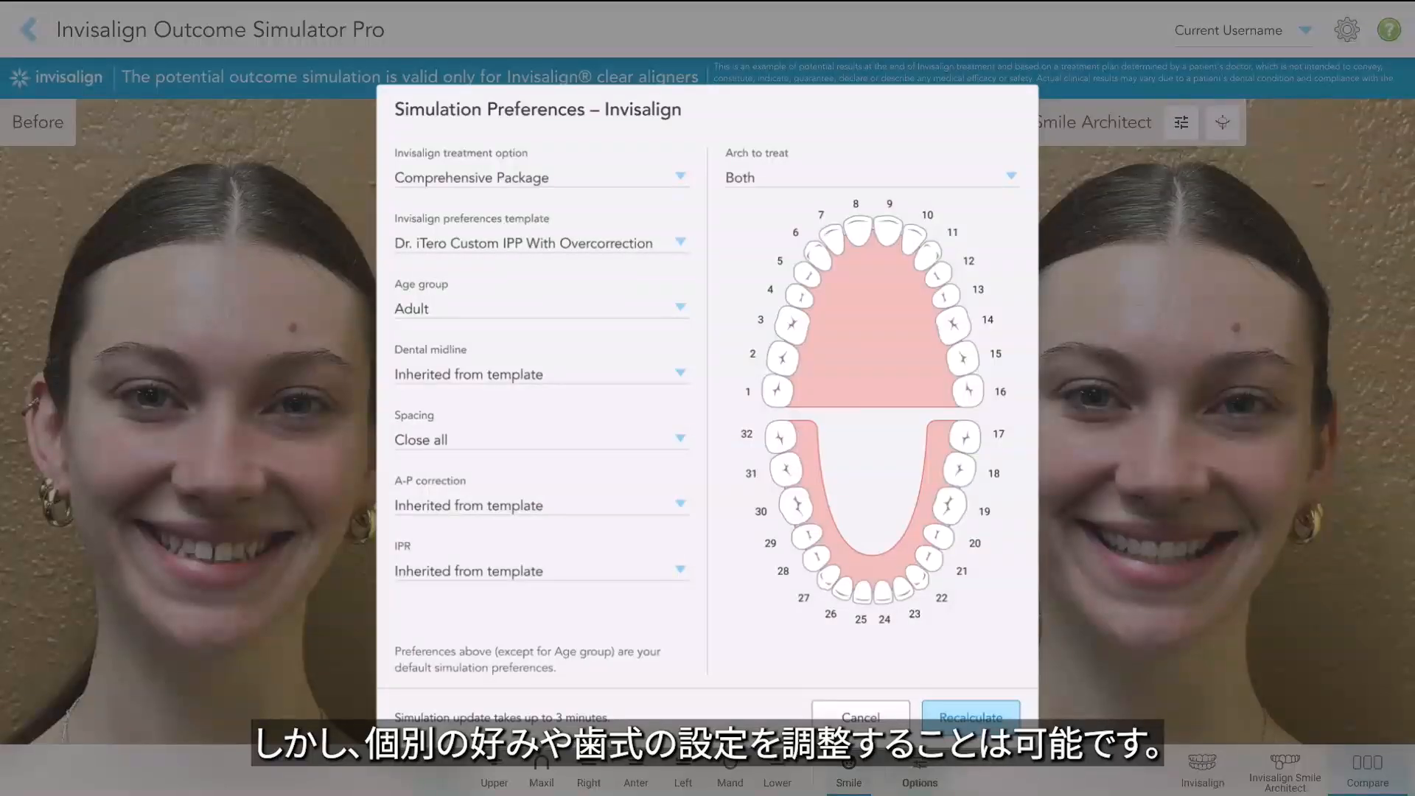
pyautogui.click(410, 574)
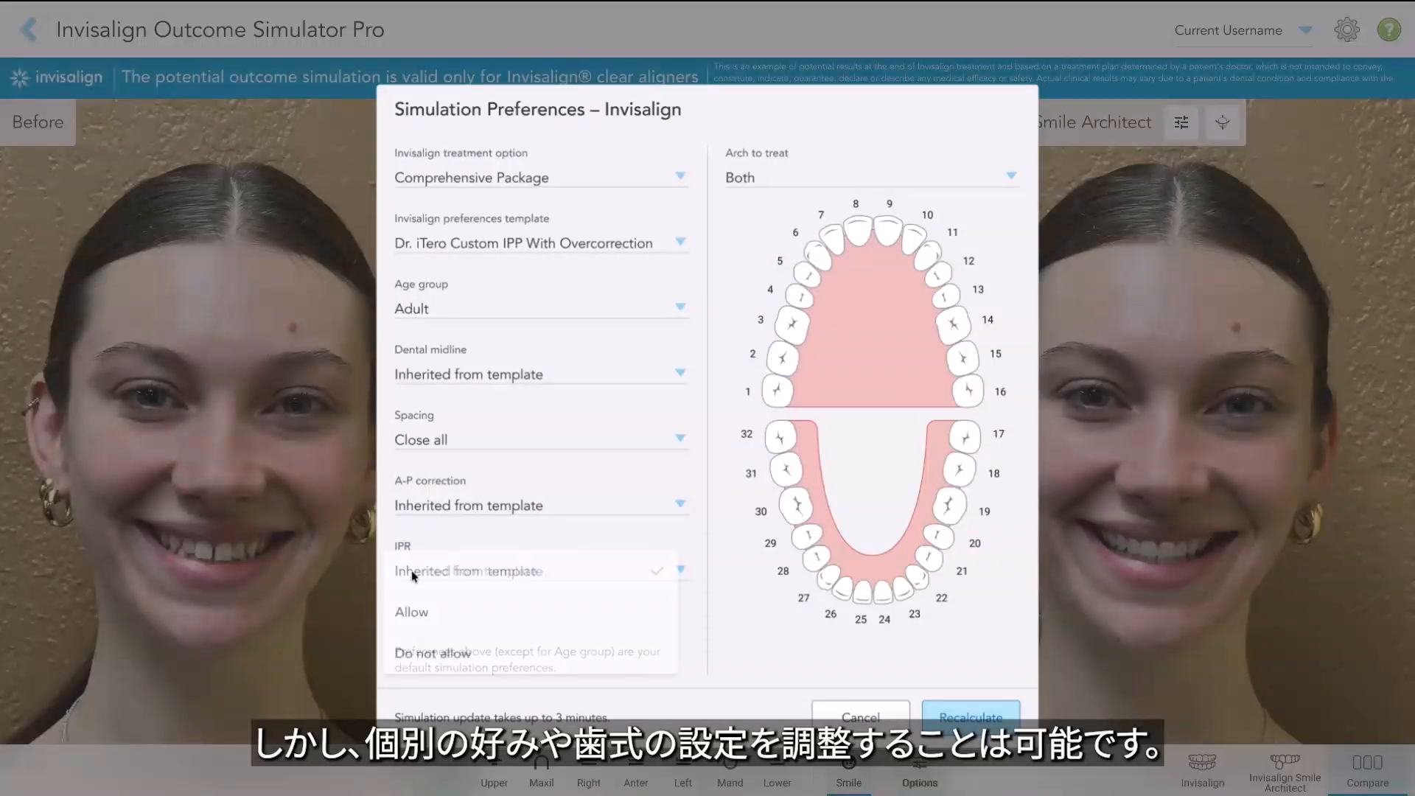
pyautogui.click(415, 646)
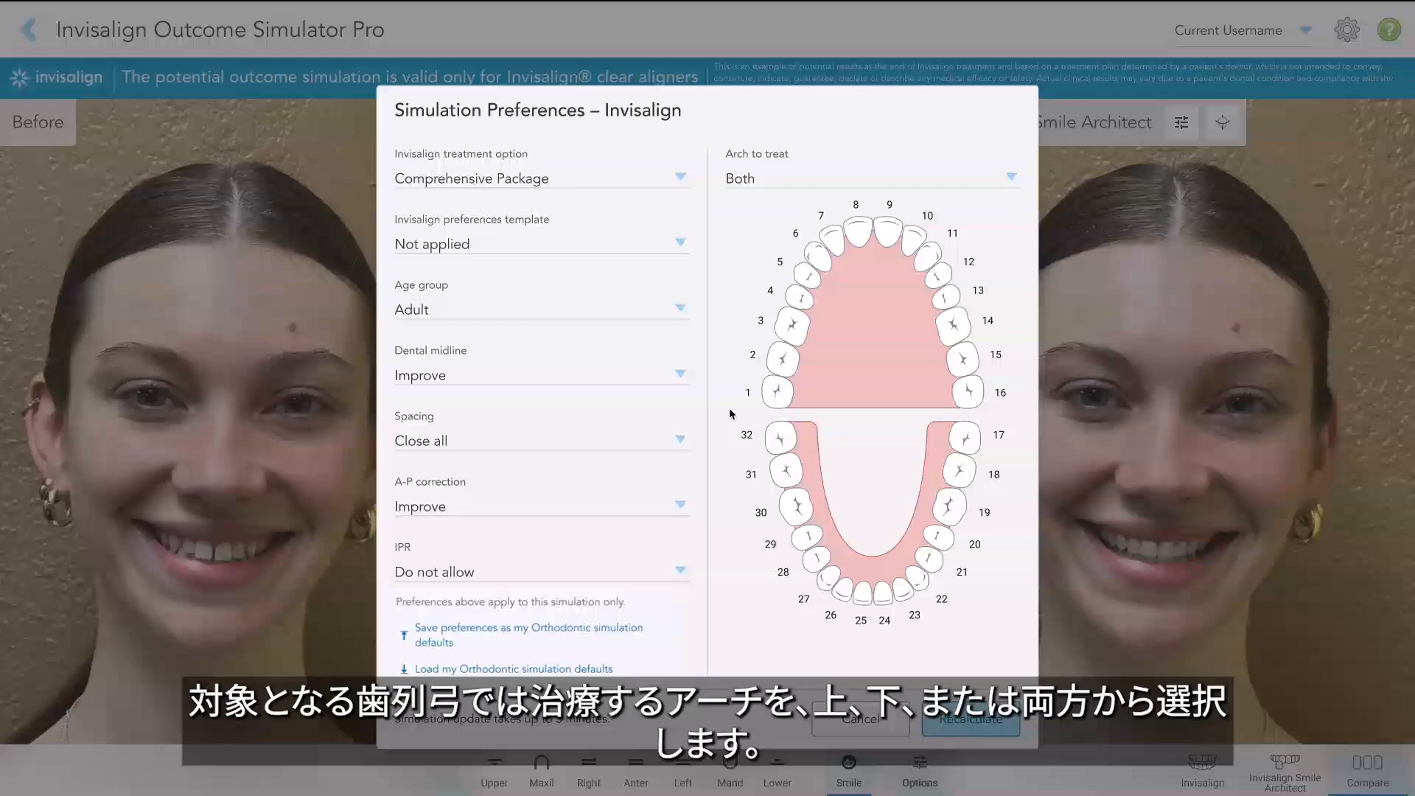
# Set tooth 2 in the arch chart to Do not move.
pyautogui.click(764, 174)
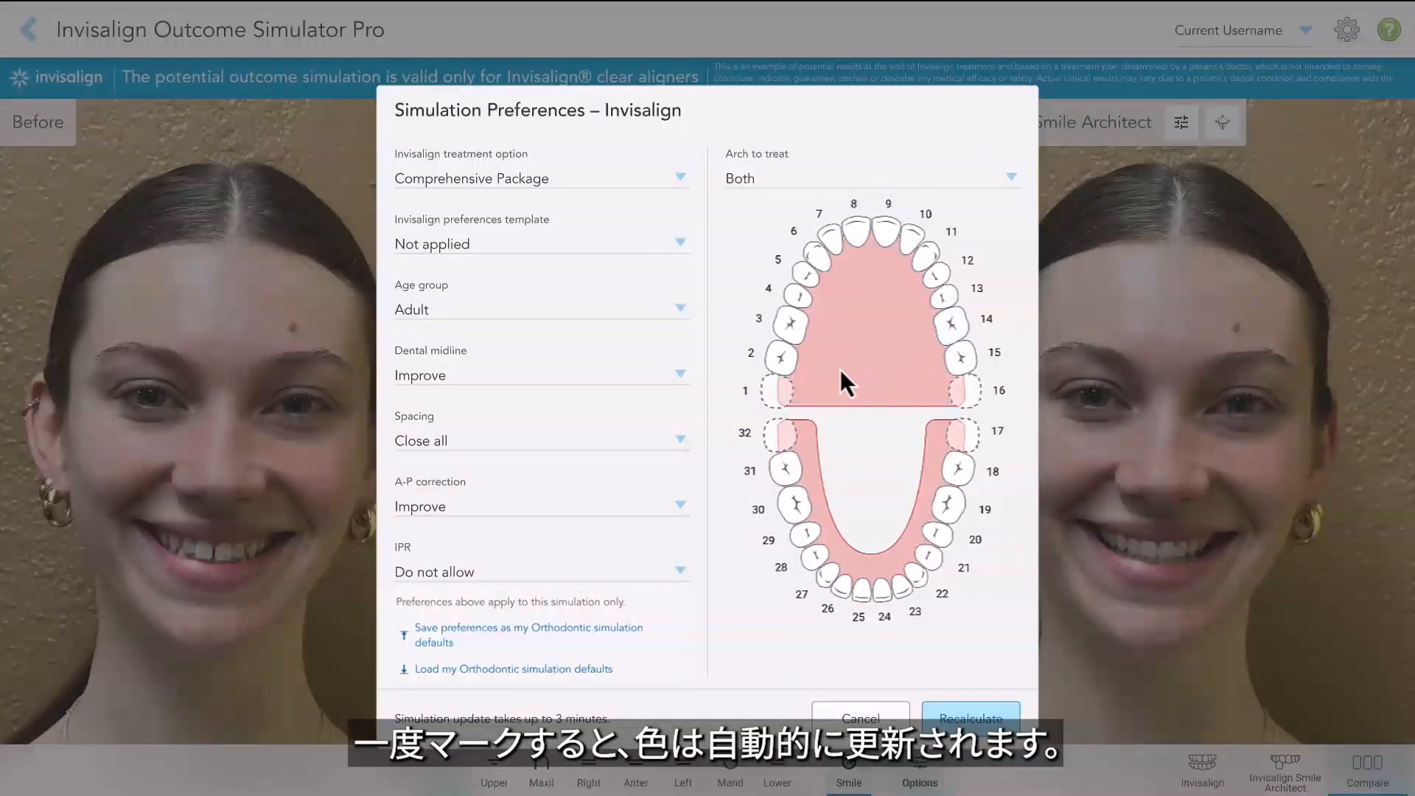
pyautogui.click(782, 360)
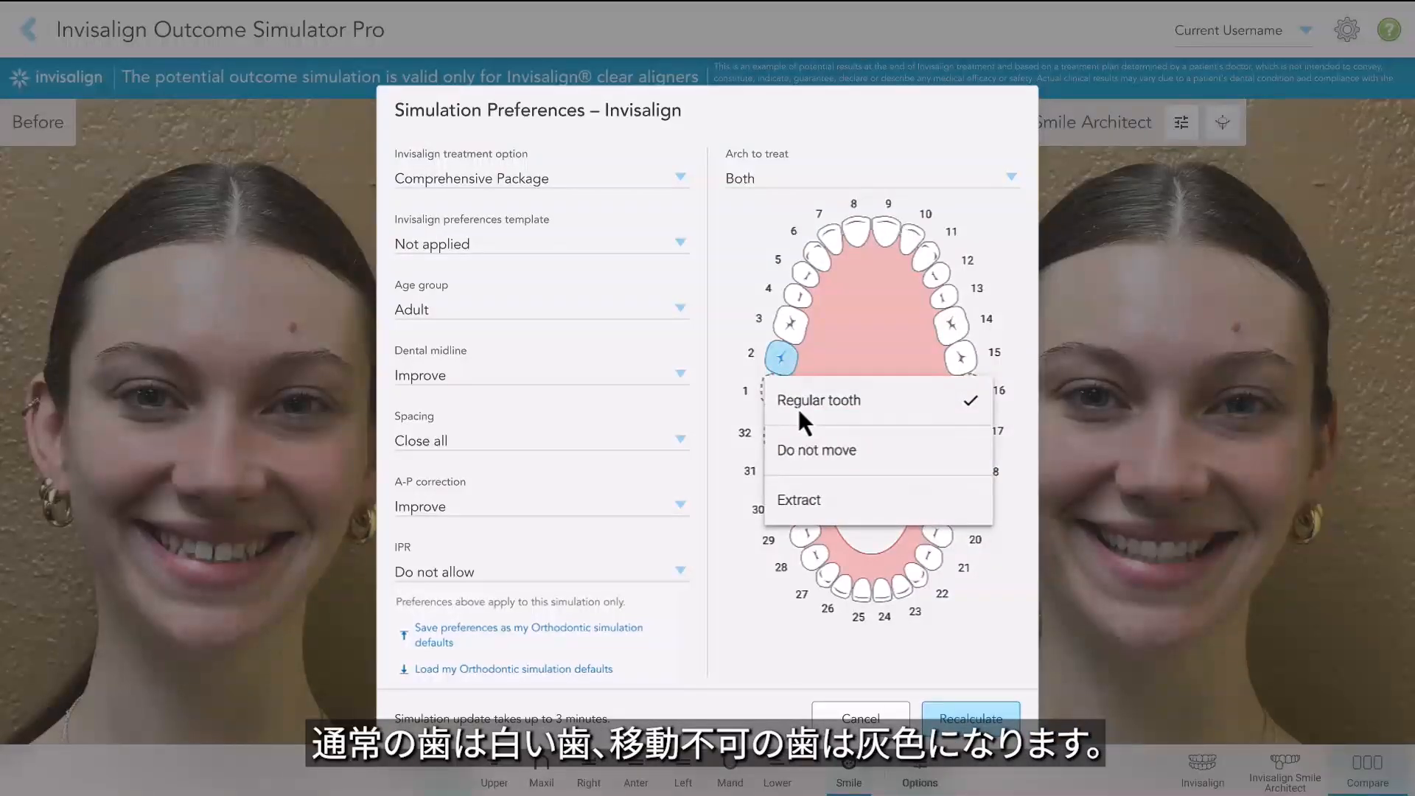
pyautogui.click(814, 456)
# Mark tooth 2 in the arch chart for extraction.
pyautogui.click(784, 361)
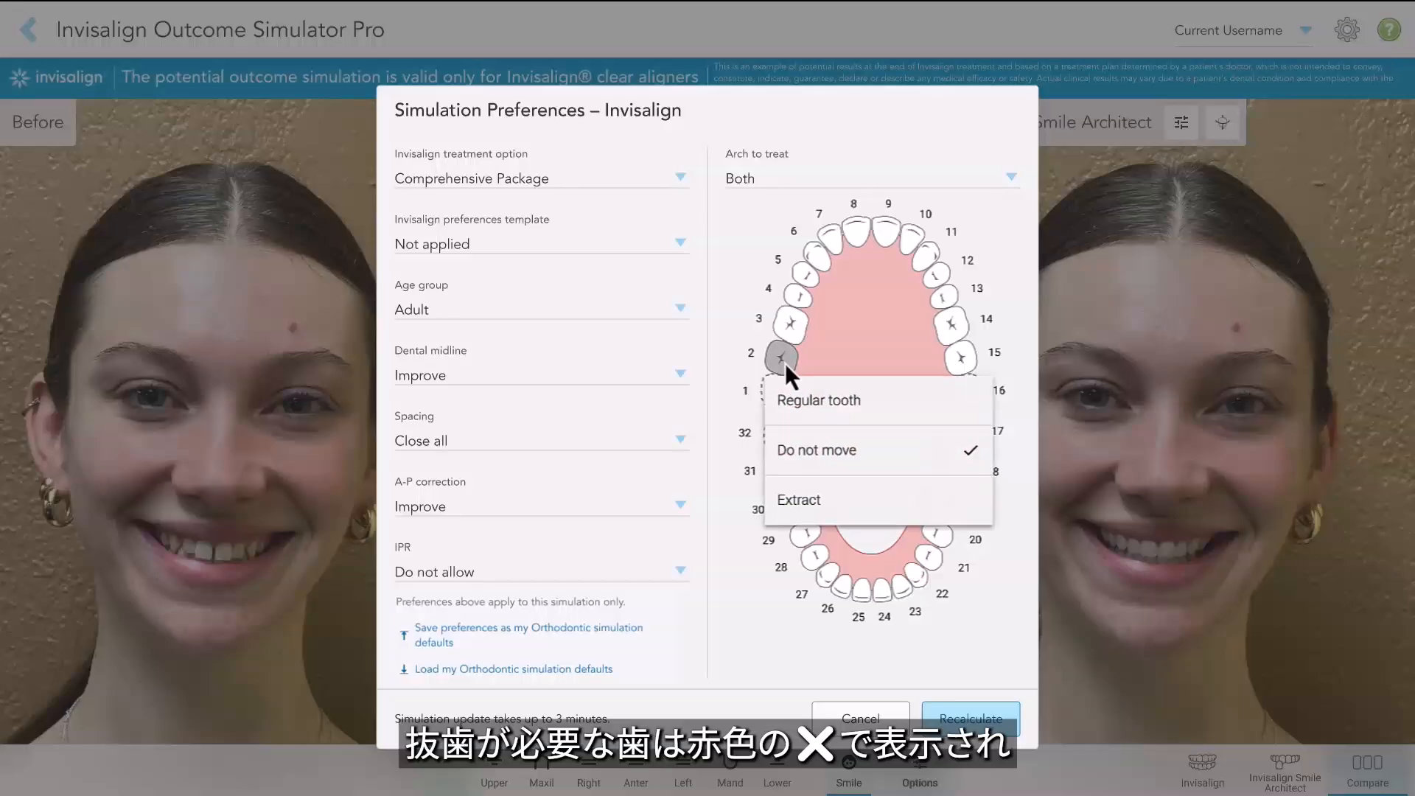
pyautogui.click(829, 503)
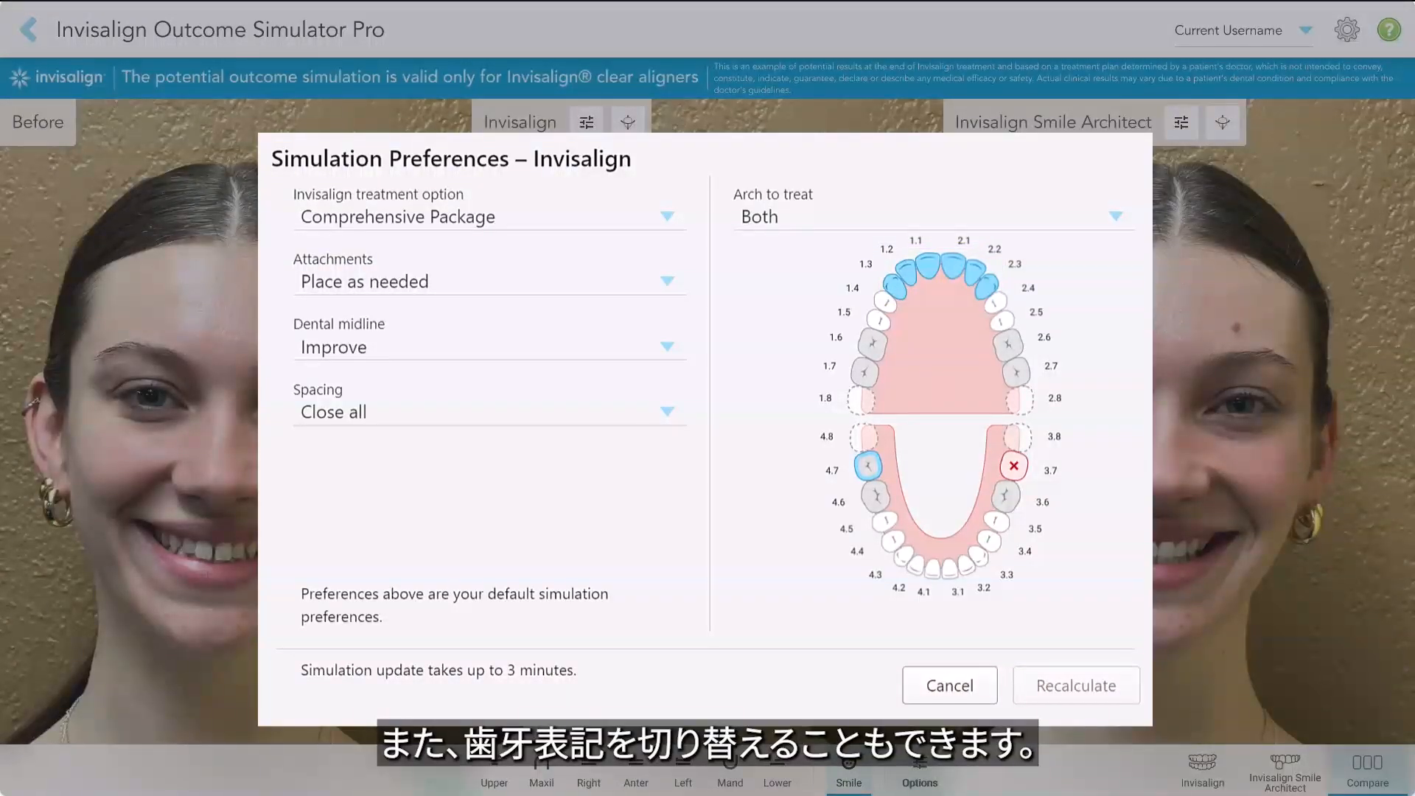
pyautogui.click(1052, 366)
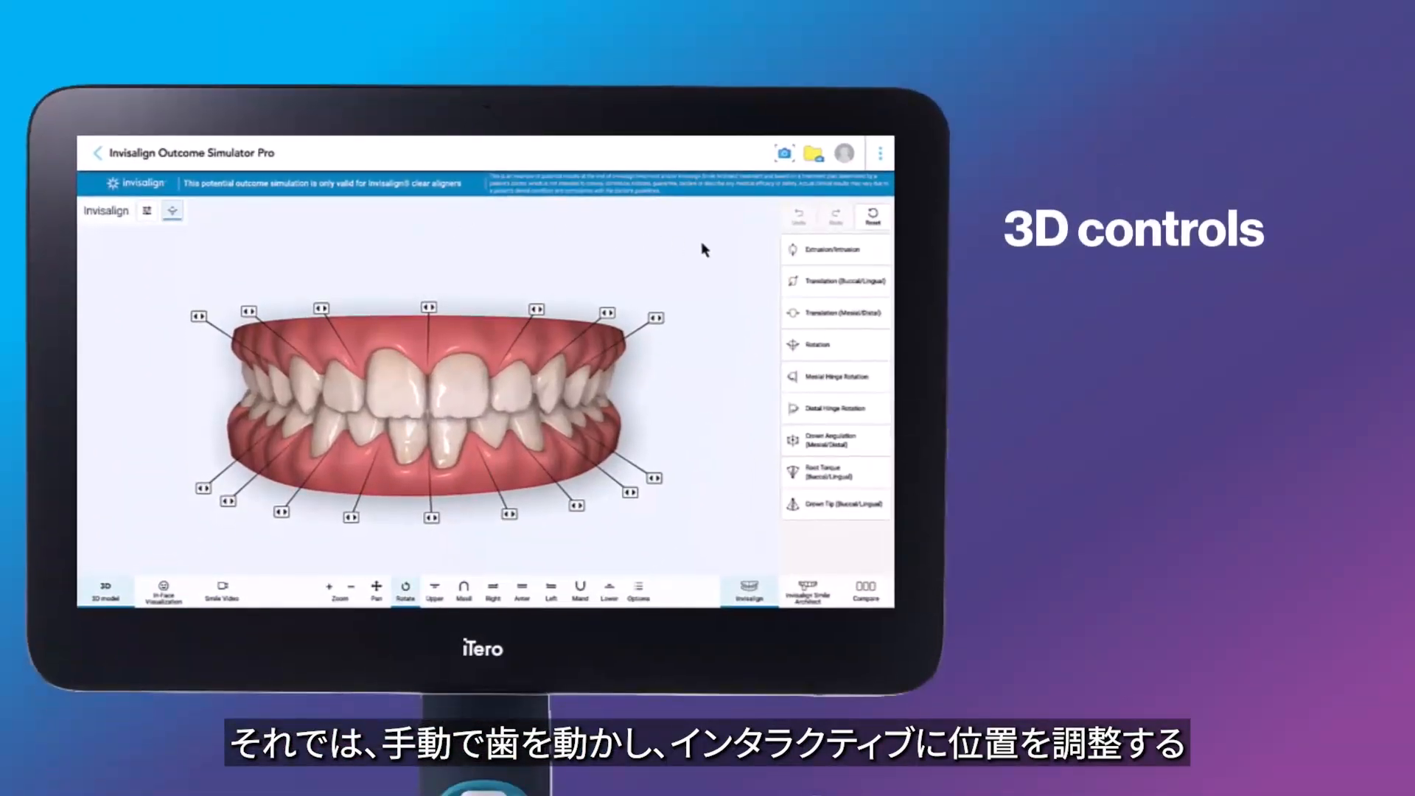
# Choose Extrusion/Intrusion and select an upper central incisor to show its movement axis.
pyautogui.click(813, 255)
pyautogui.click(460, 401)
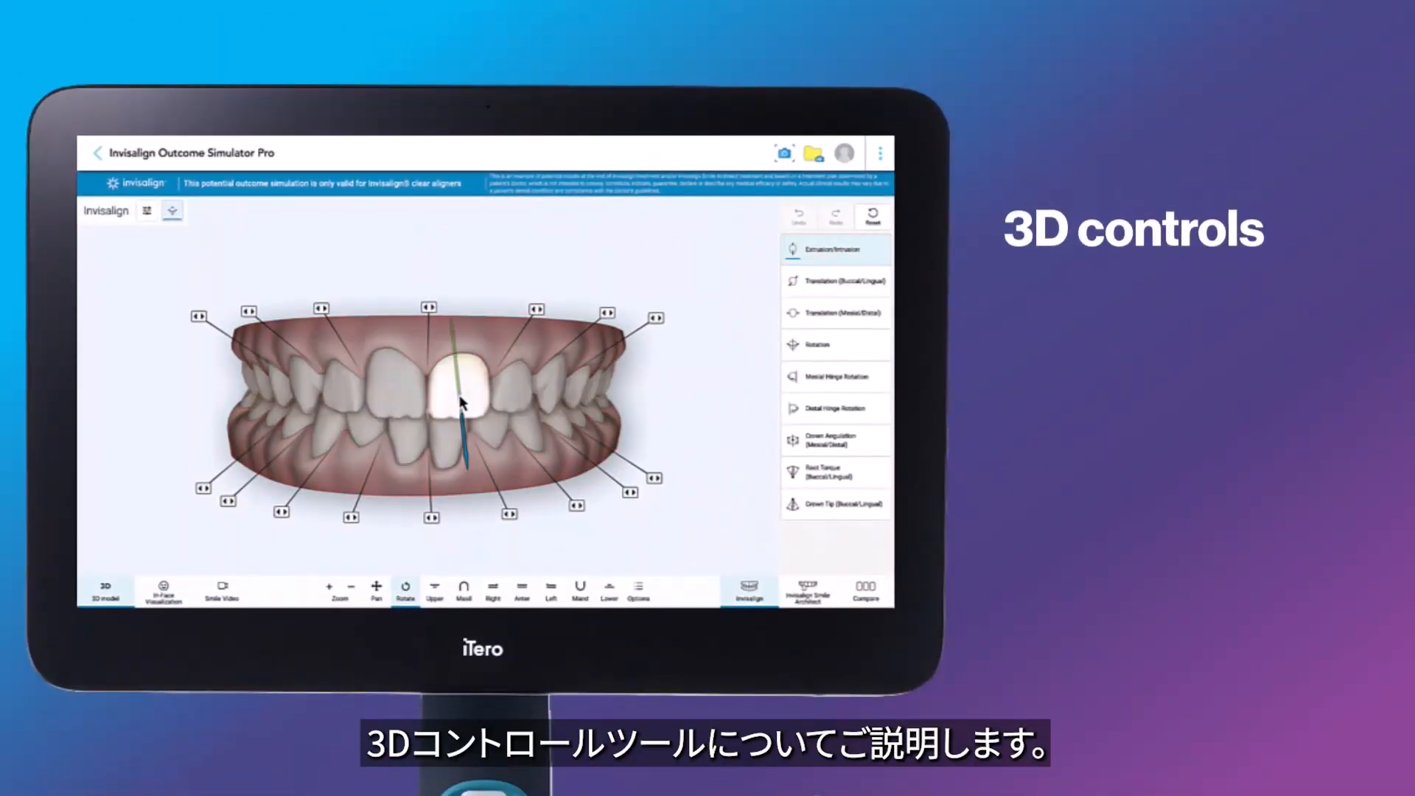
pyautogui.click(528, 270)
# Switch to Translation (Buccal/Lingual) and select the upper central incisor again.
pyautogui.click(818, 281)
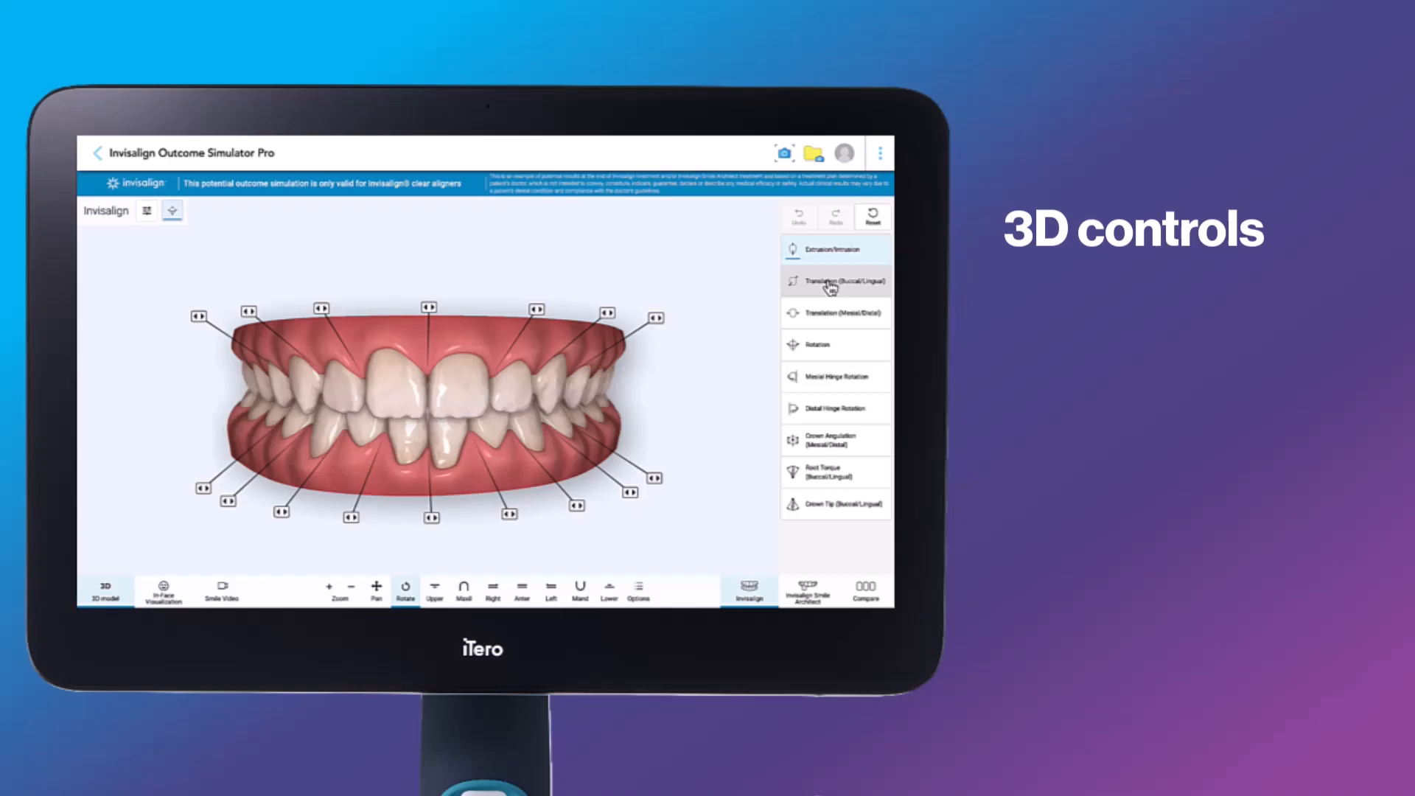
pyautogui.click(480, 396)
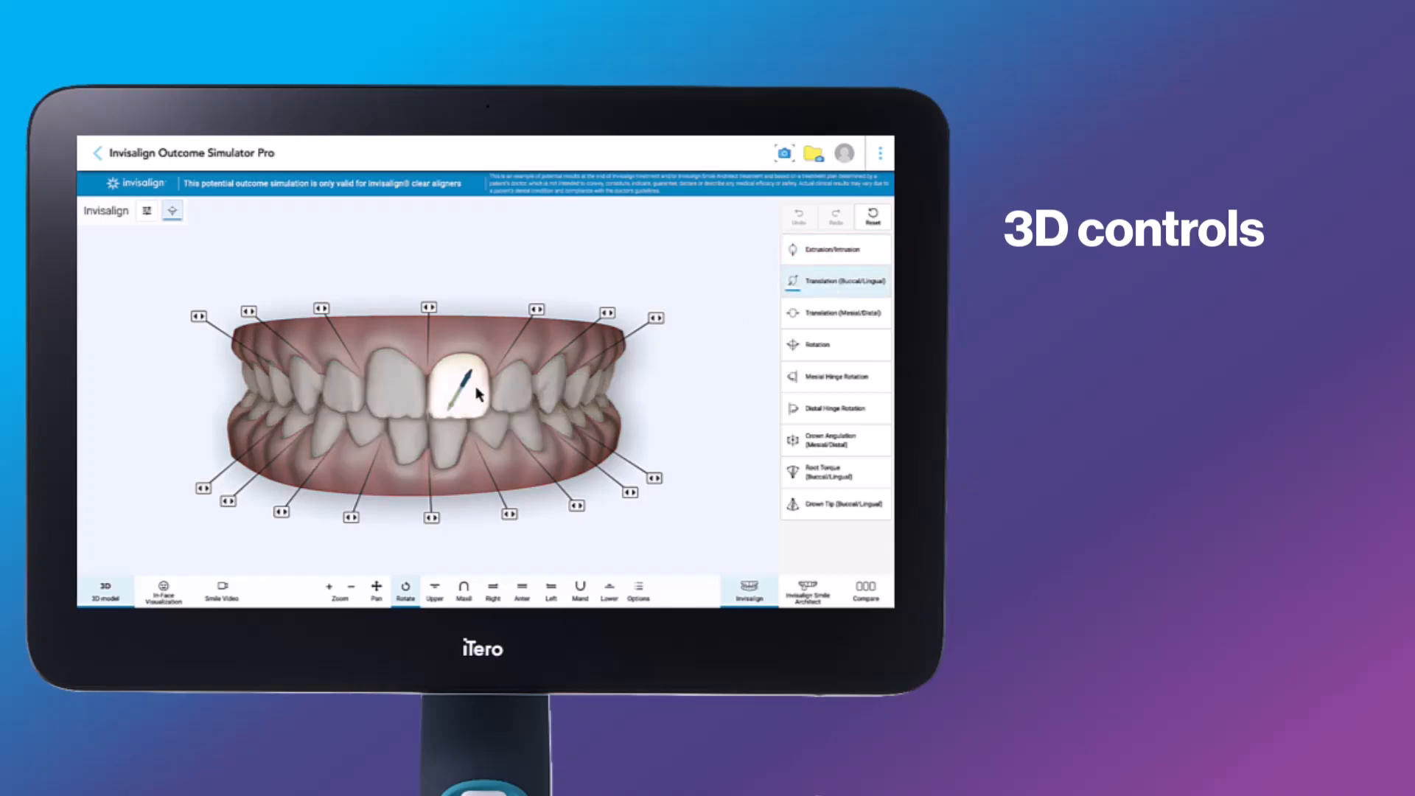
pyautogui.click(759, 339)
# Rotate the upper central incisor slightly using the Rotation control.
pyautogui.click(815, 345)
pyautogui.click(478, 390)
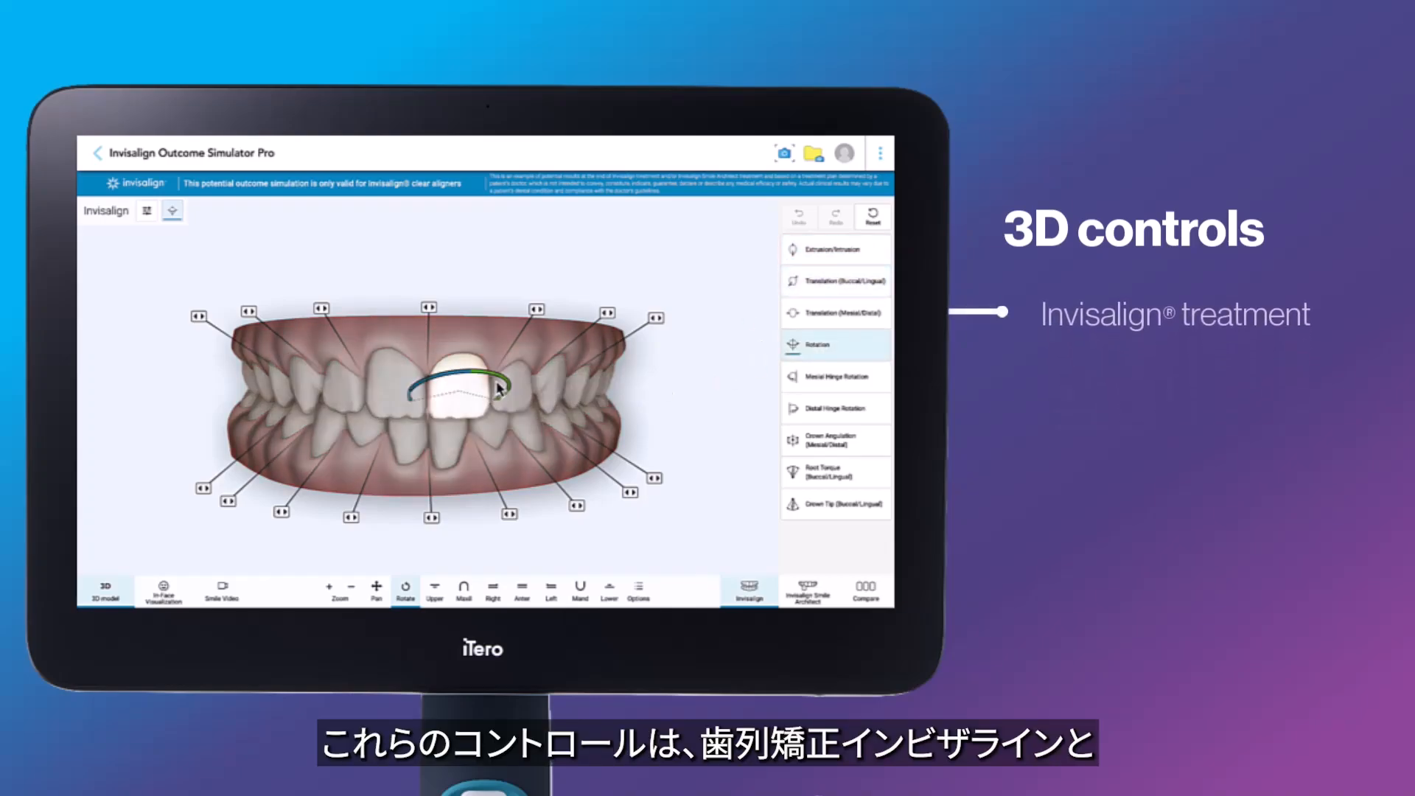
pyautogui.moveTo(488, 380); pyautogui.dragTo(498, 379)
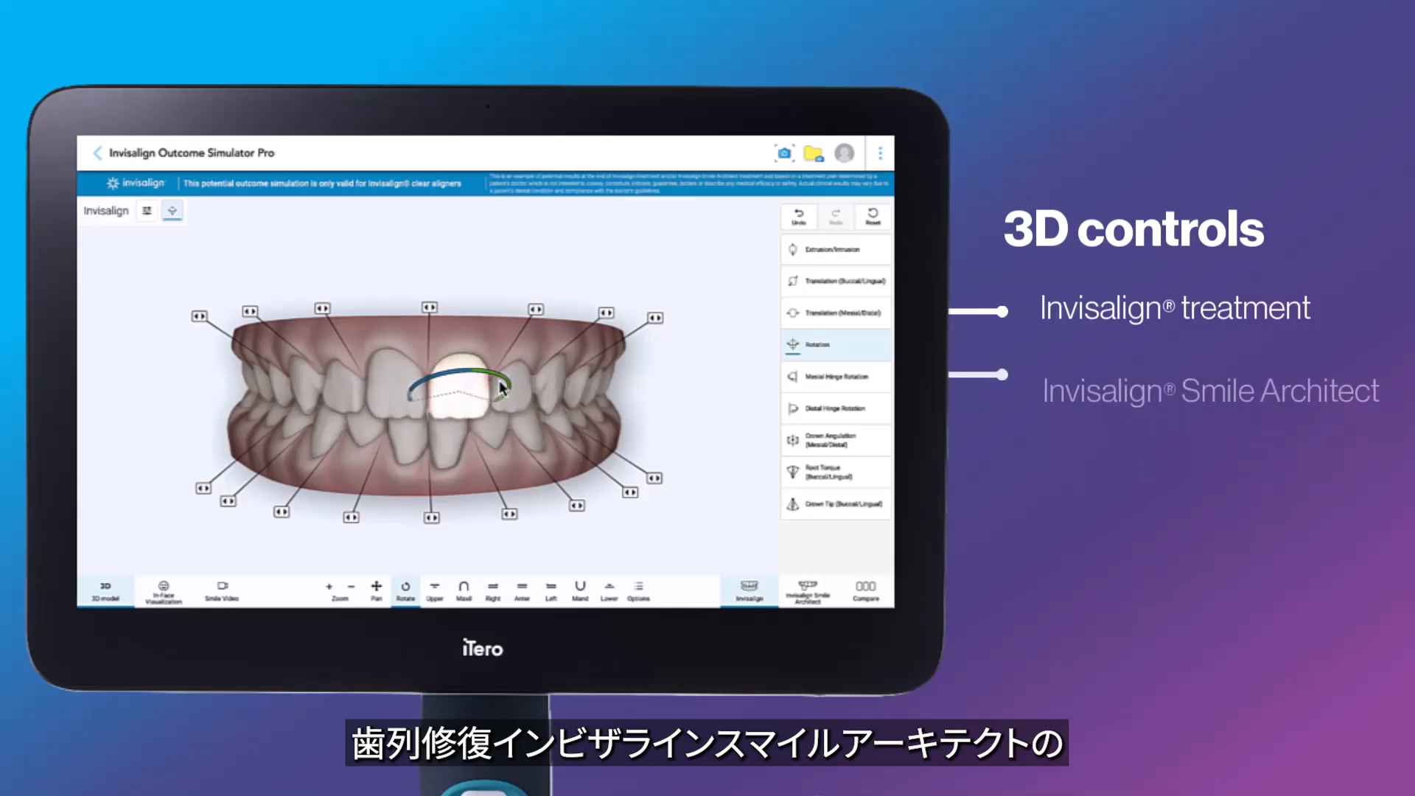
# Add spacing between teeth 9 and 10 from the flag between them.
pyautogui.click(727, 410)
pyautogui.click(536, 309)
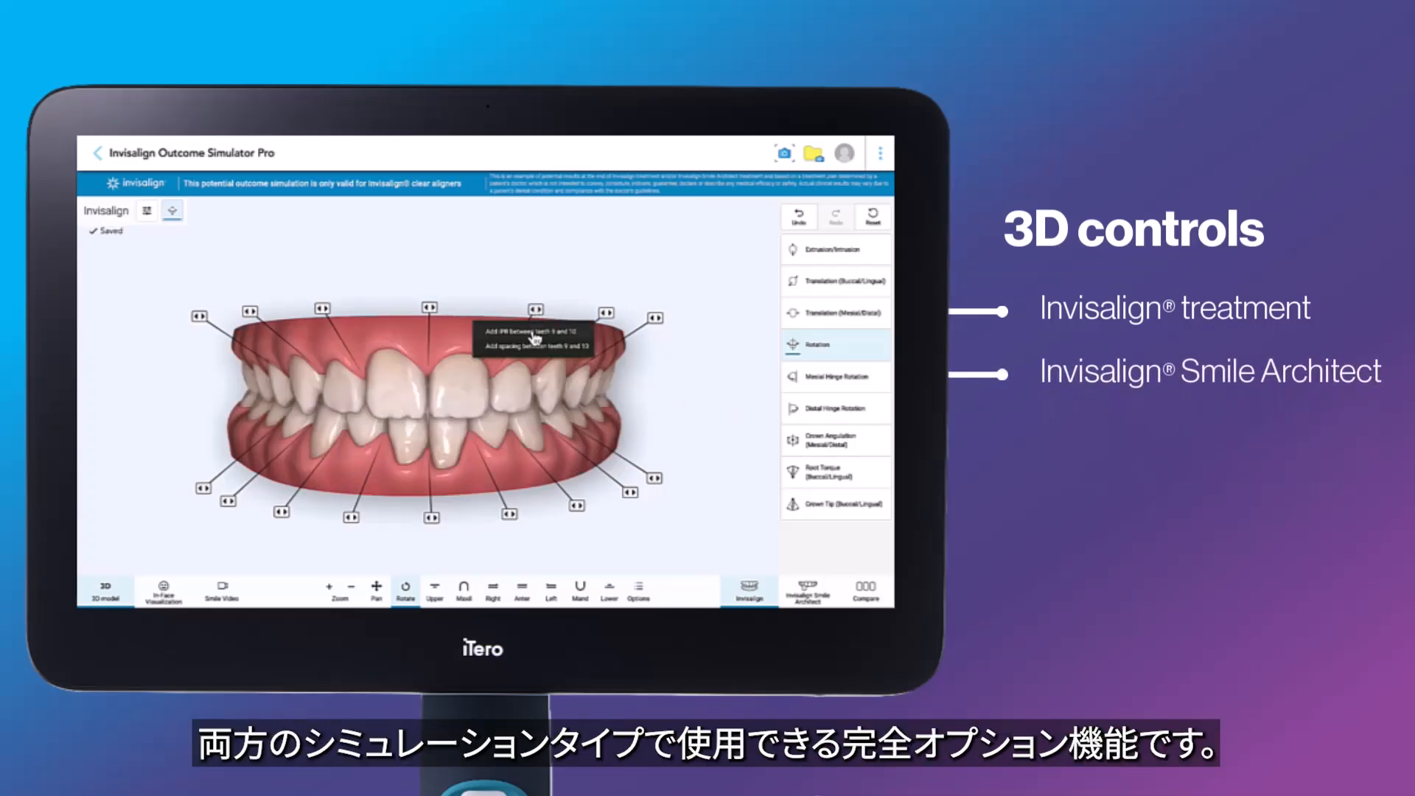
pyautogui.click(533, 350)
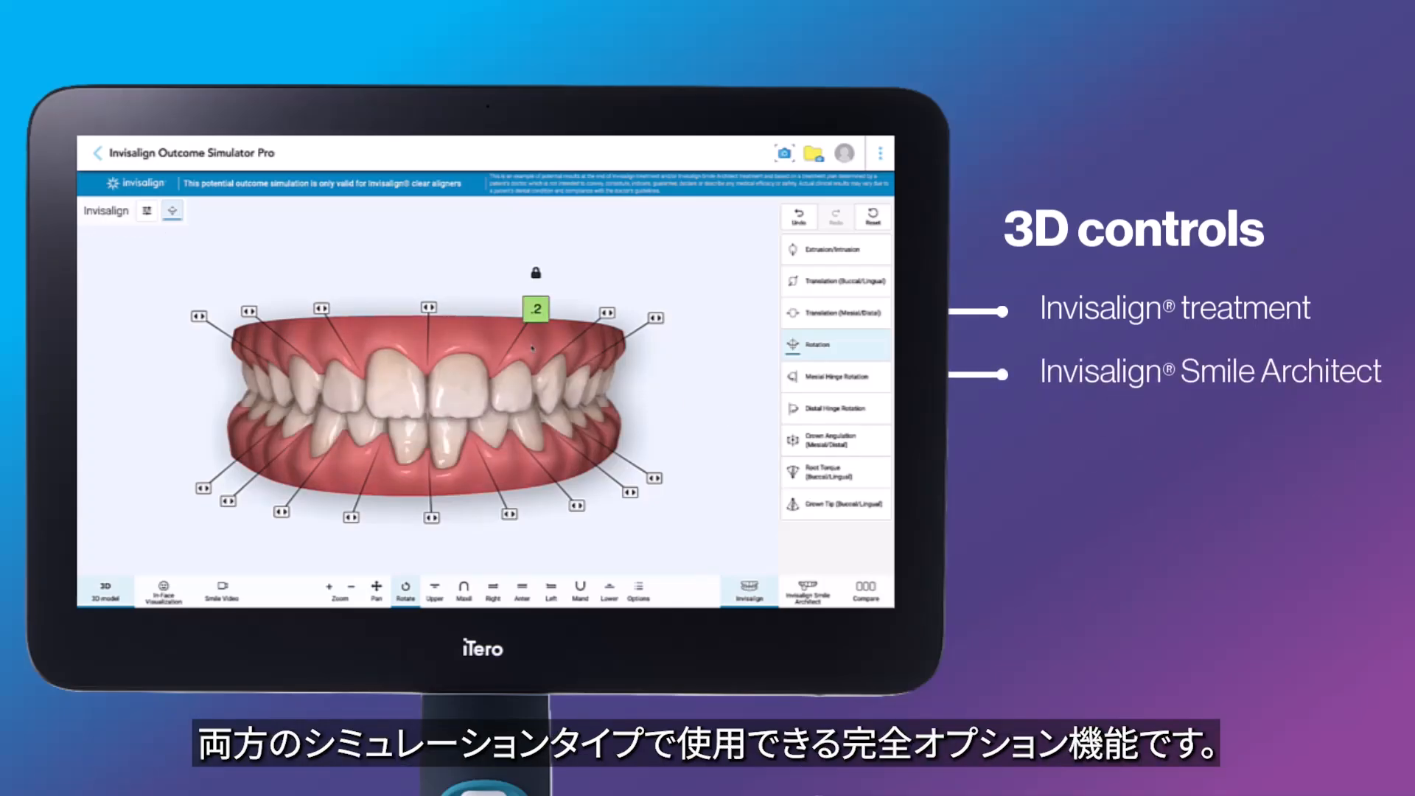
# Add IPR between teeth 8 and 9 from the flag between them.
pyautogui.click(430, 308)
pyautogui.click(434, 329)
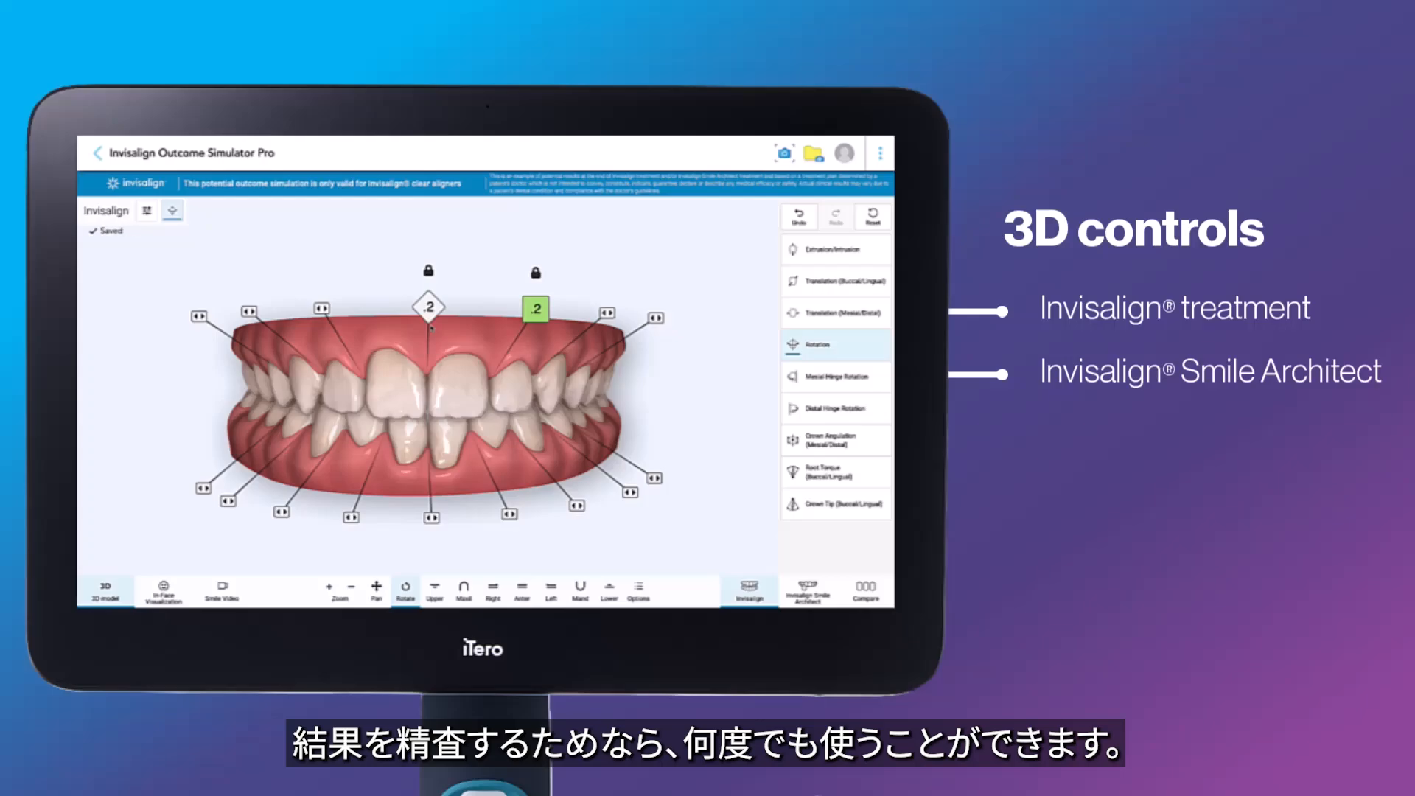
pyautogui.click(536, 309)
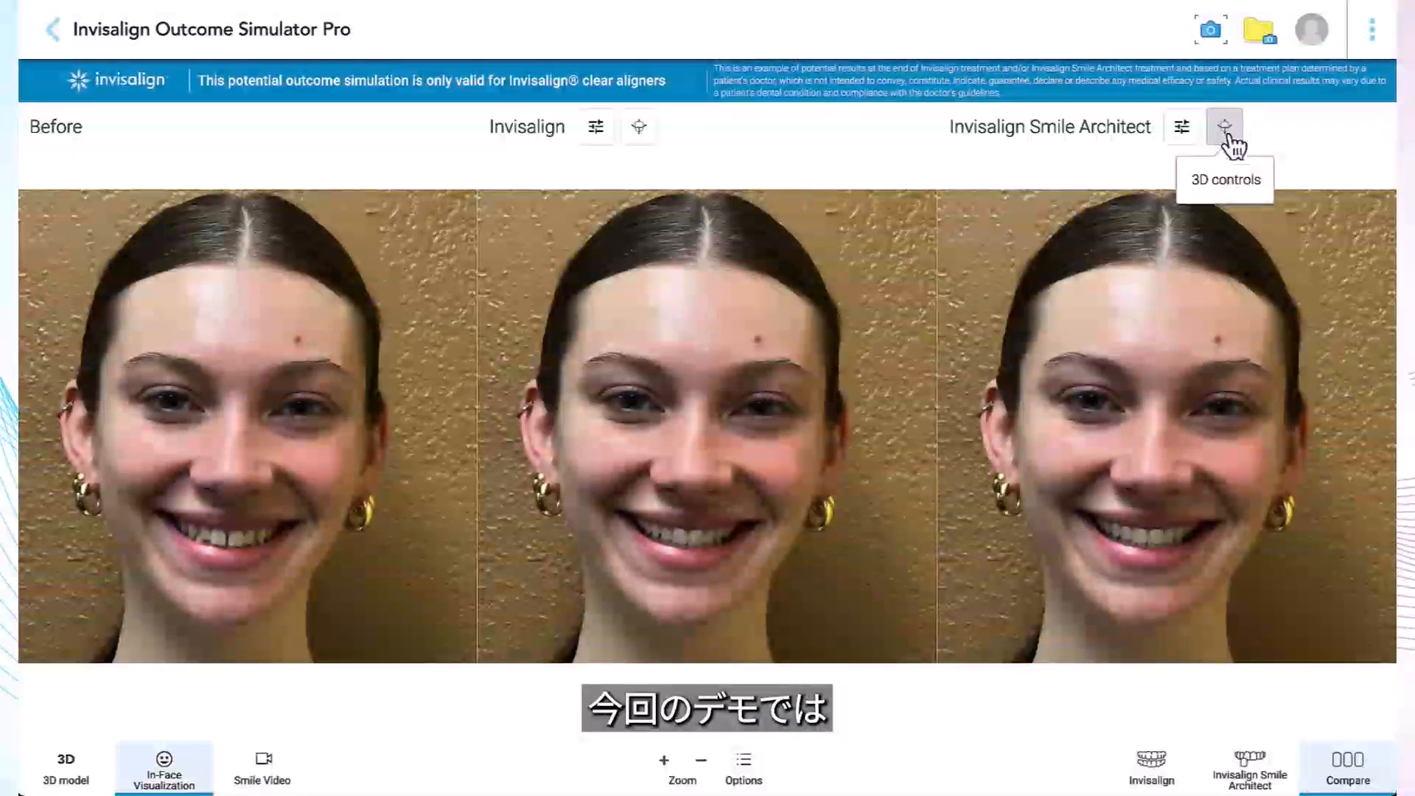
# Open the Smile Architect 3D controls and move an upper central incisor slightly with Extrusion/Intrusion.
pyautogui.click(1225, 128)
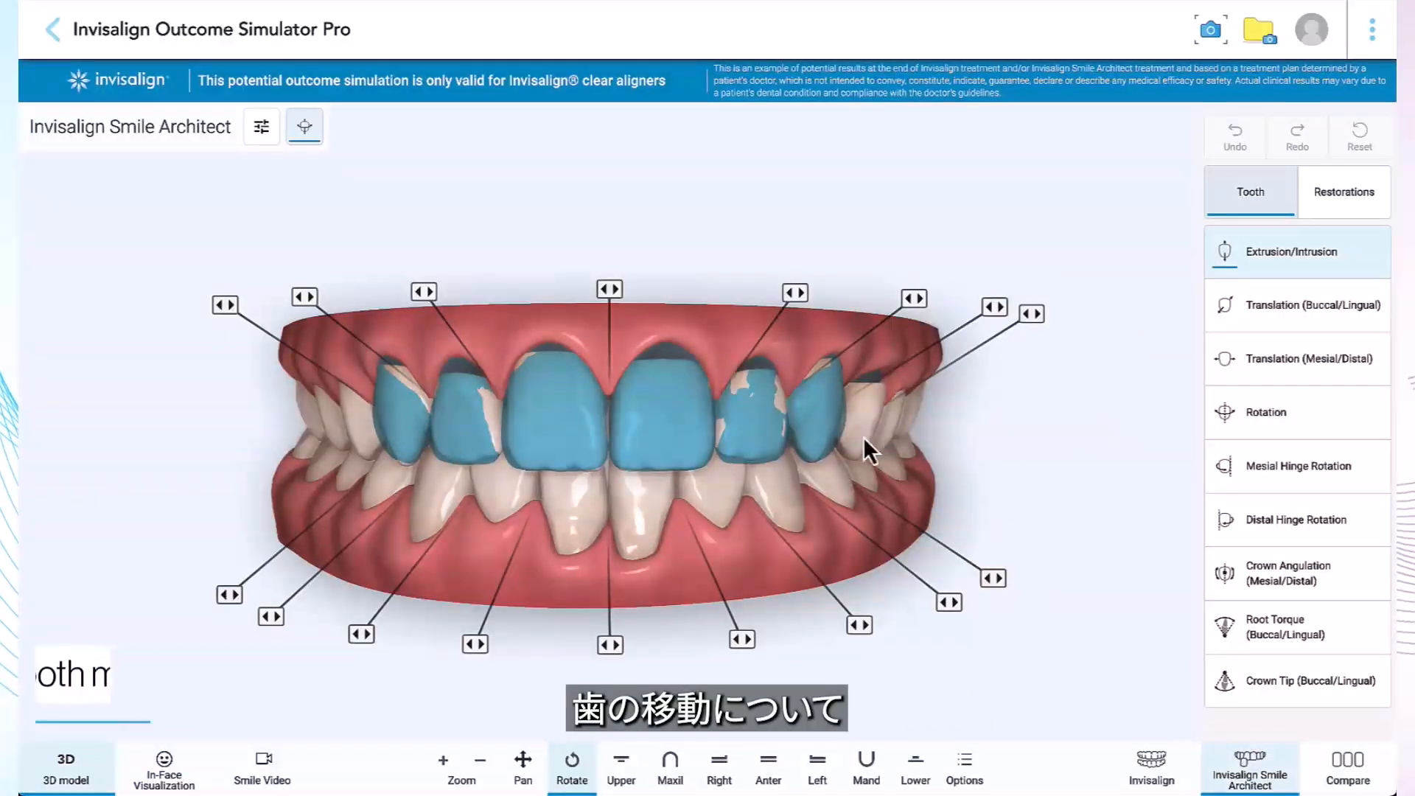
pyautogui.click(679, 426)
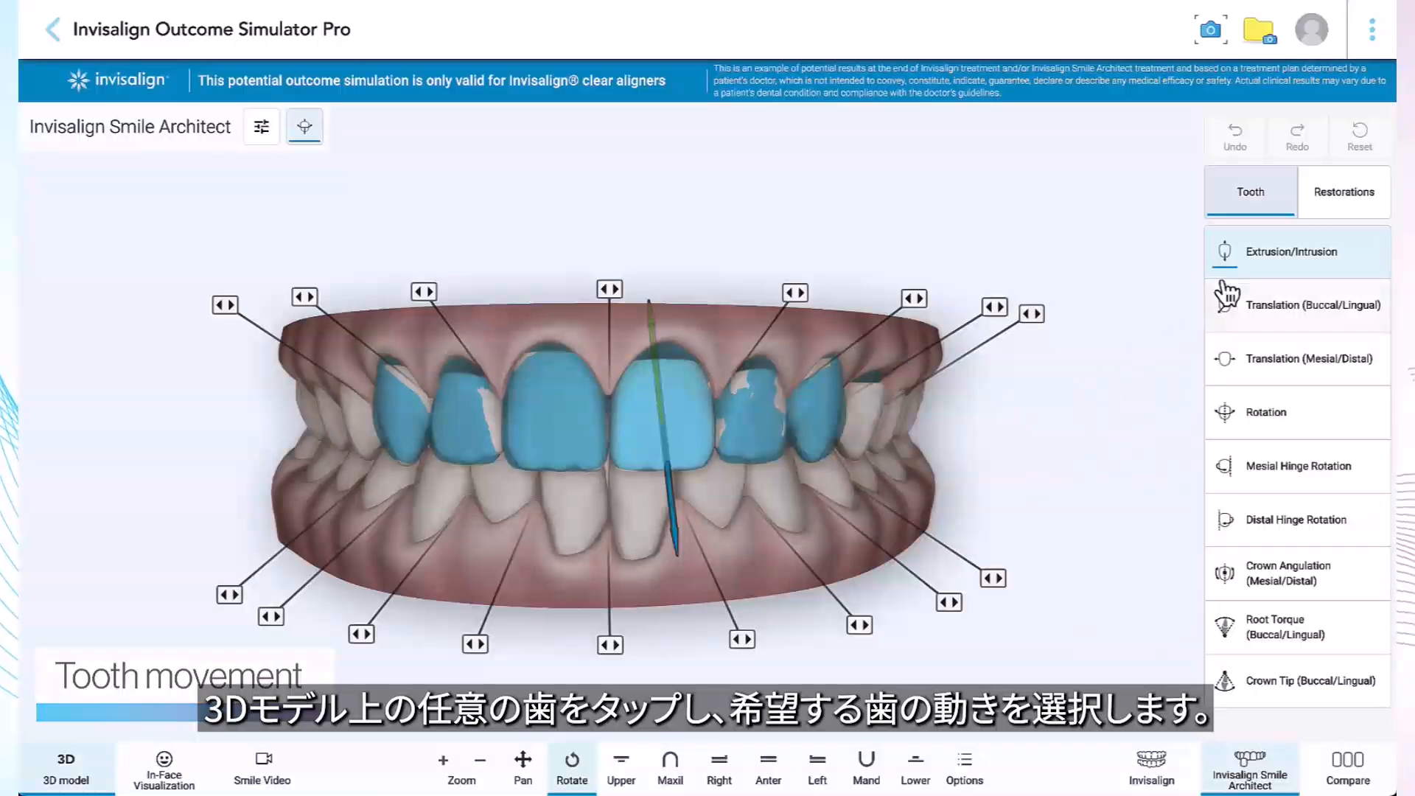
pyautogui.click(1255, 270)
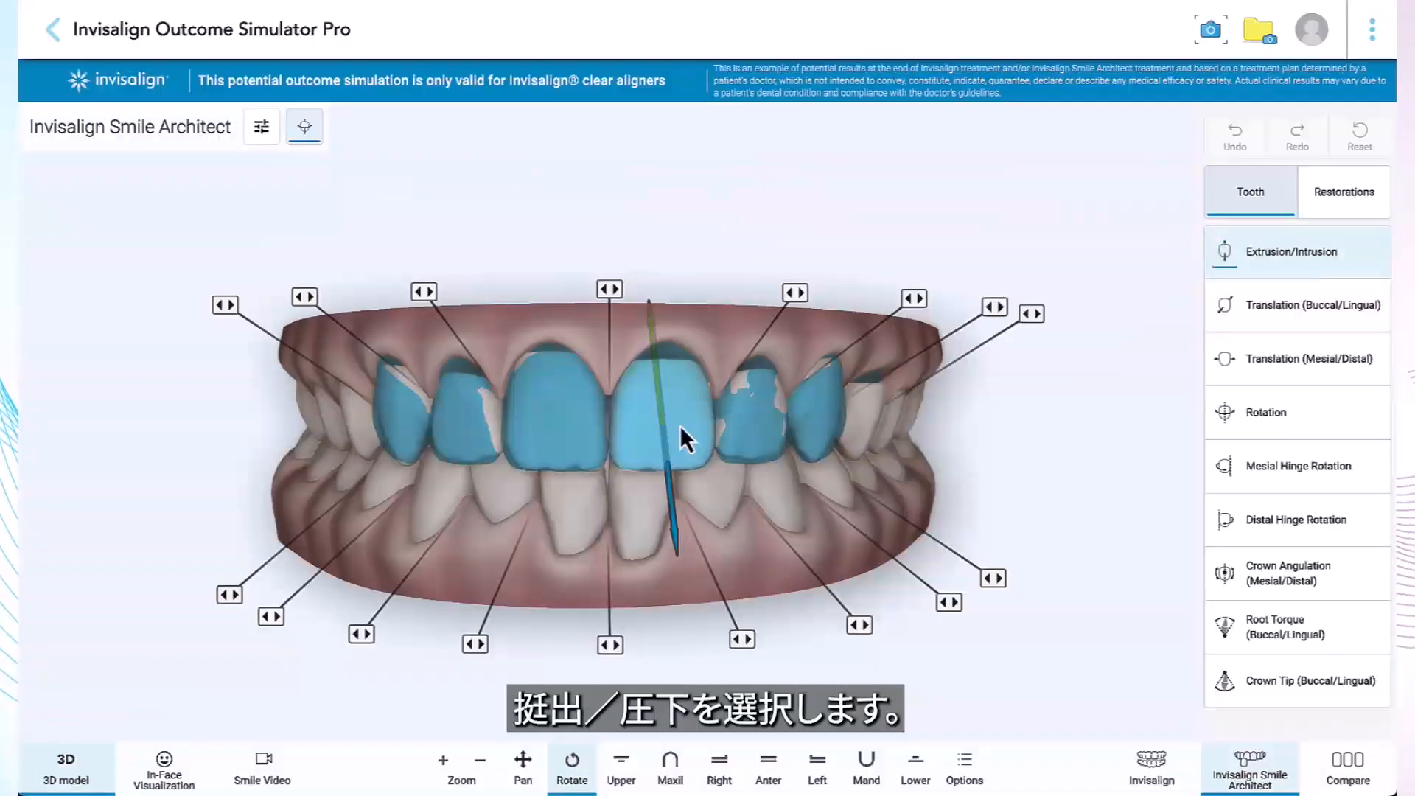
pyautogui.click(1251, 260)
pyautogui.moveTo(675, 520)
pyautogui.mouseDown()
pyautogui.moveTo(679, 554)
pyautogui.moveTo(676, 518)
pyautogui.mouseUp()
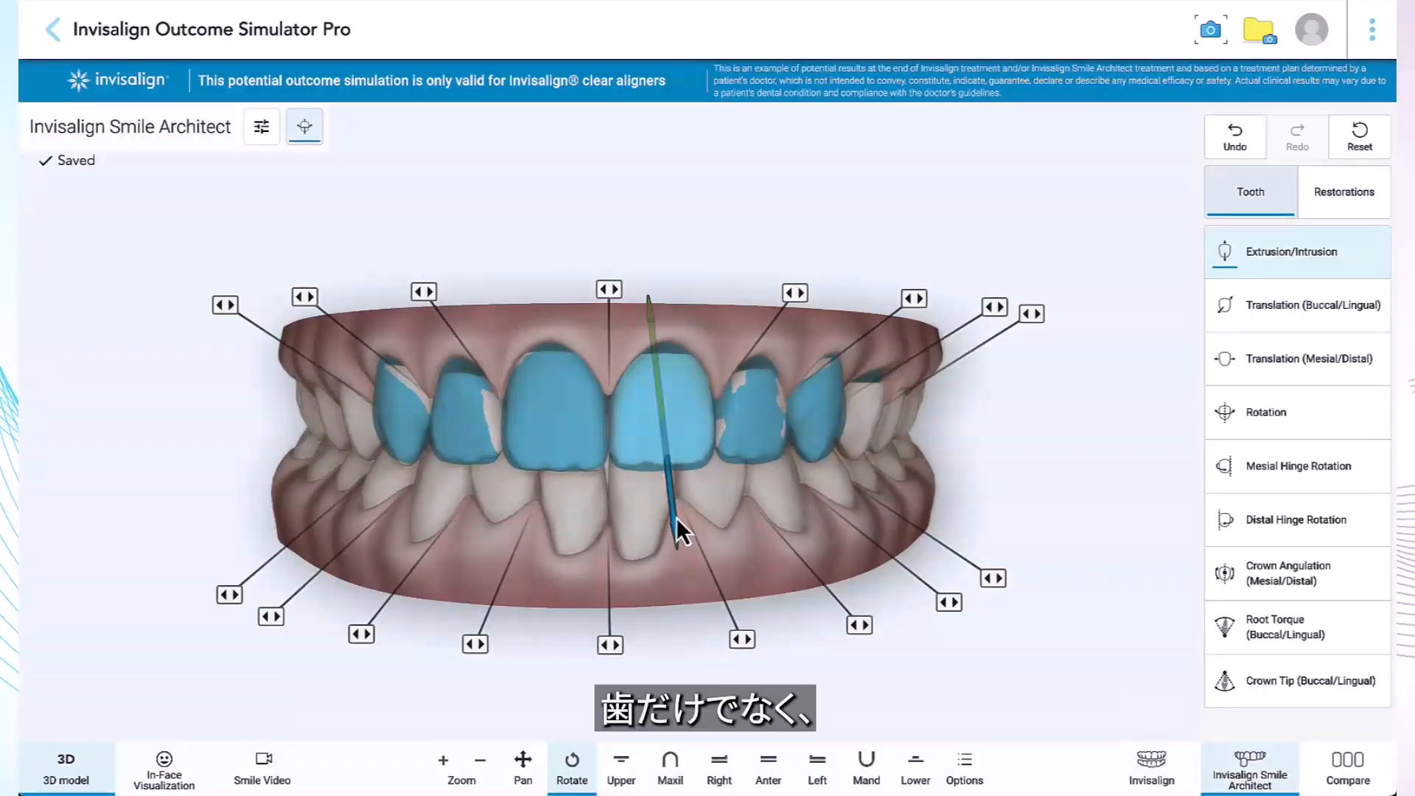
pyautogui.click(1067, 478)
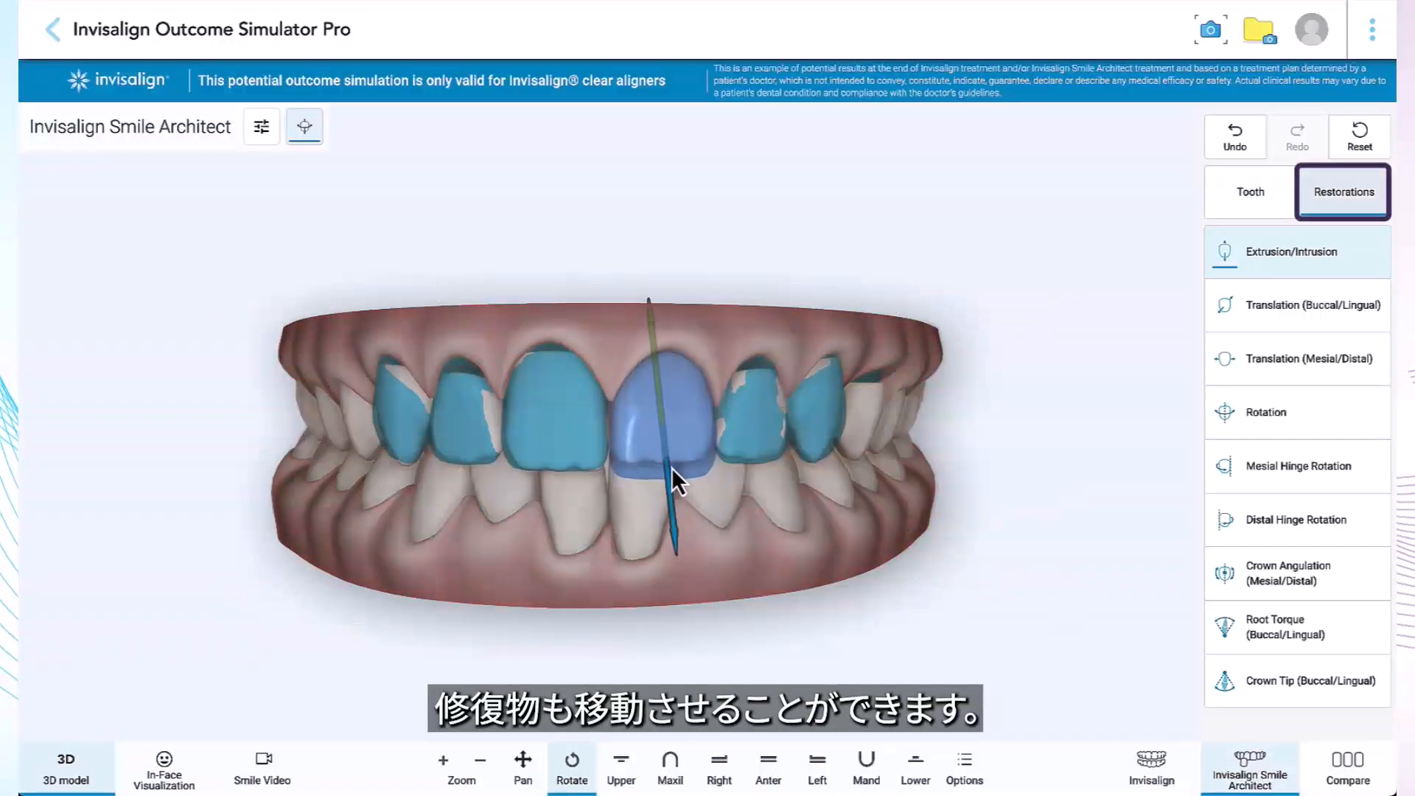
# Select and move the upper central and lateral incisor restorations together on the Restorations side.
pyautogui.moveTo(671, 468); pyautogui.dragTo(668, 445)
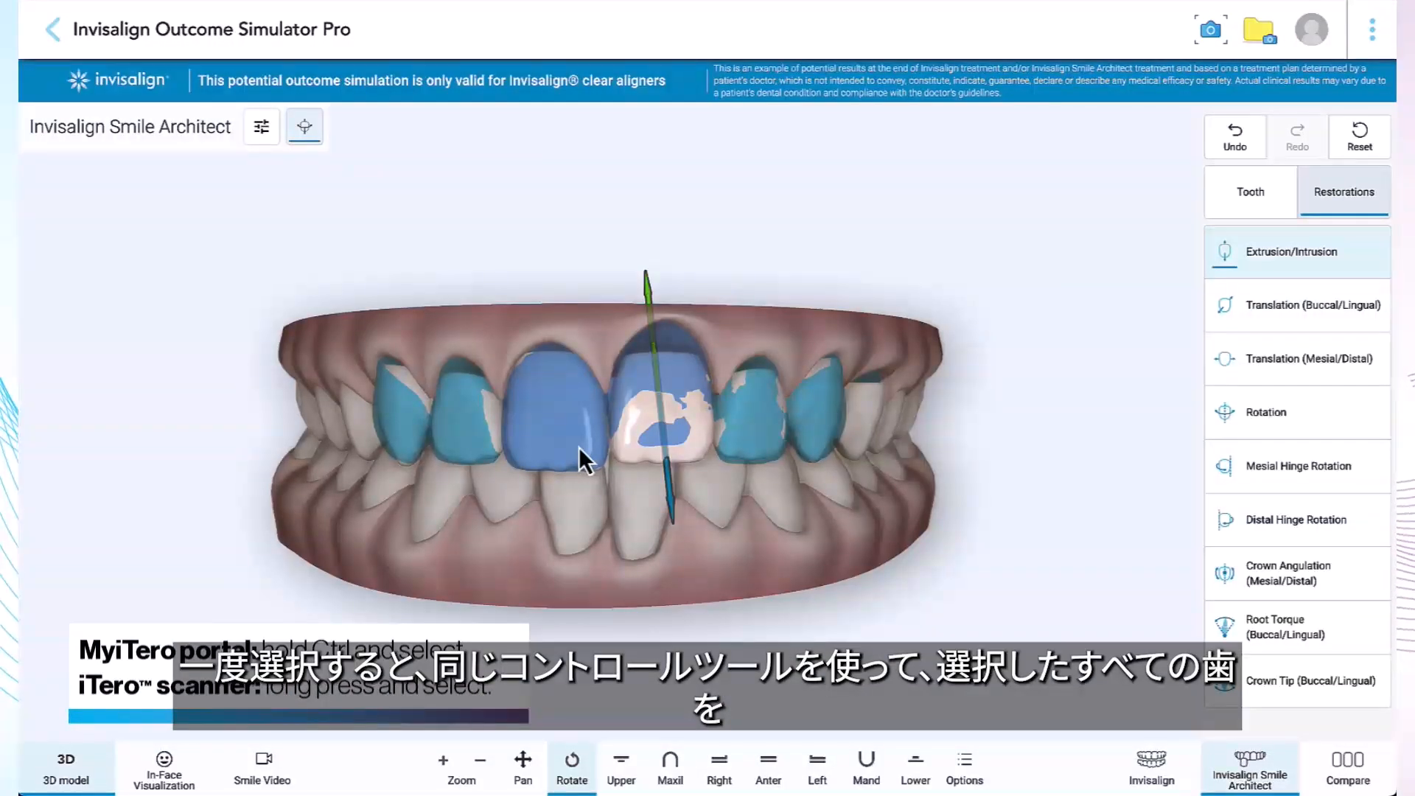
pyautogui.keyDown('ctrl'); pyautogui.click(578, 447); pyautogui.keyUp('ctrl')
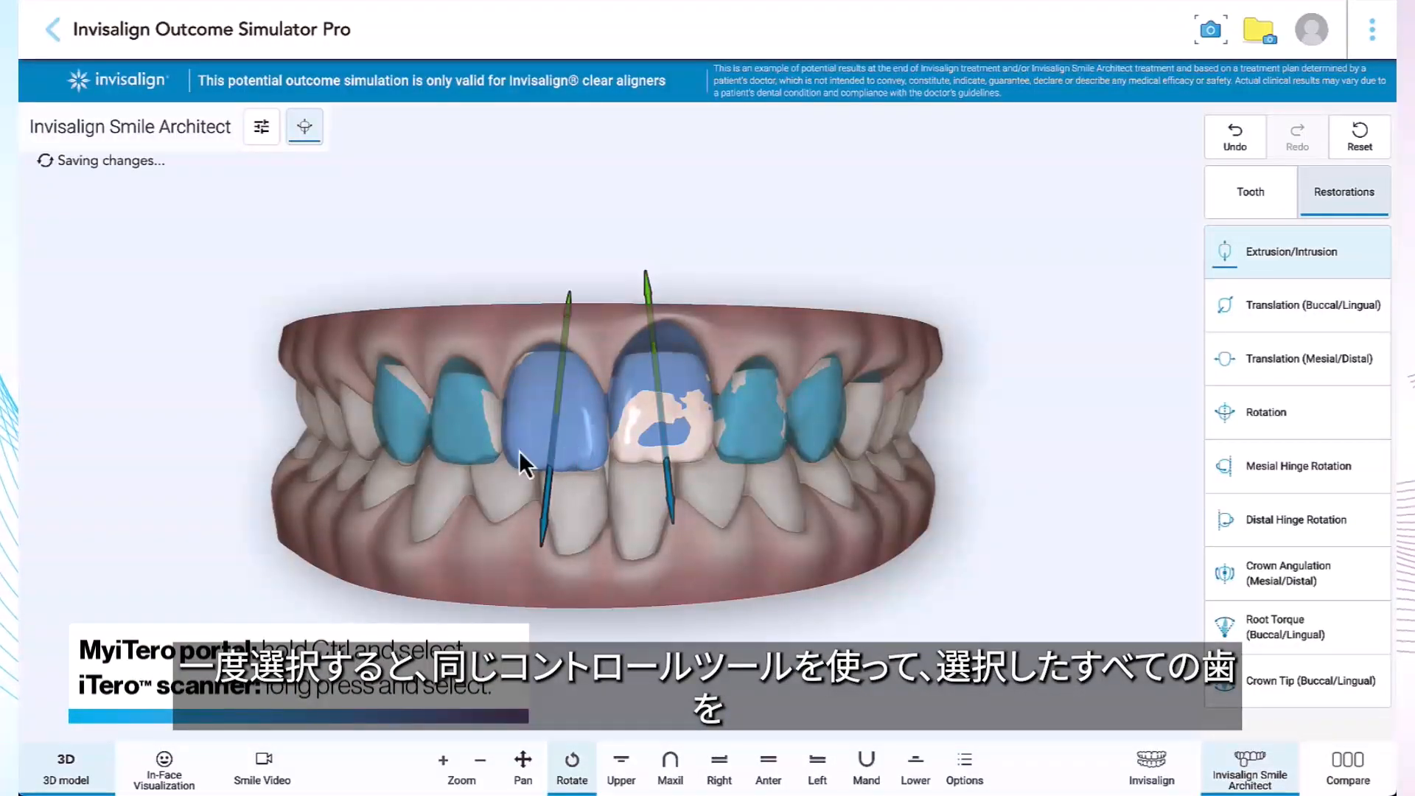
pyautogui.keyDown('ctrl'); pyautogui.click(485, 449); pyautogui.keyUp('ctrl')
pyautogui.moveTo(454, 489)
pyautogui.mouseDown()
pyautogui.moveTo(445, 534)
pyautogui.moveTo(454, 488)
pyautogui.mouseUp()
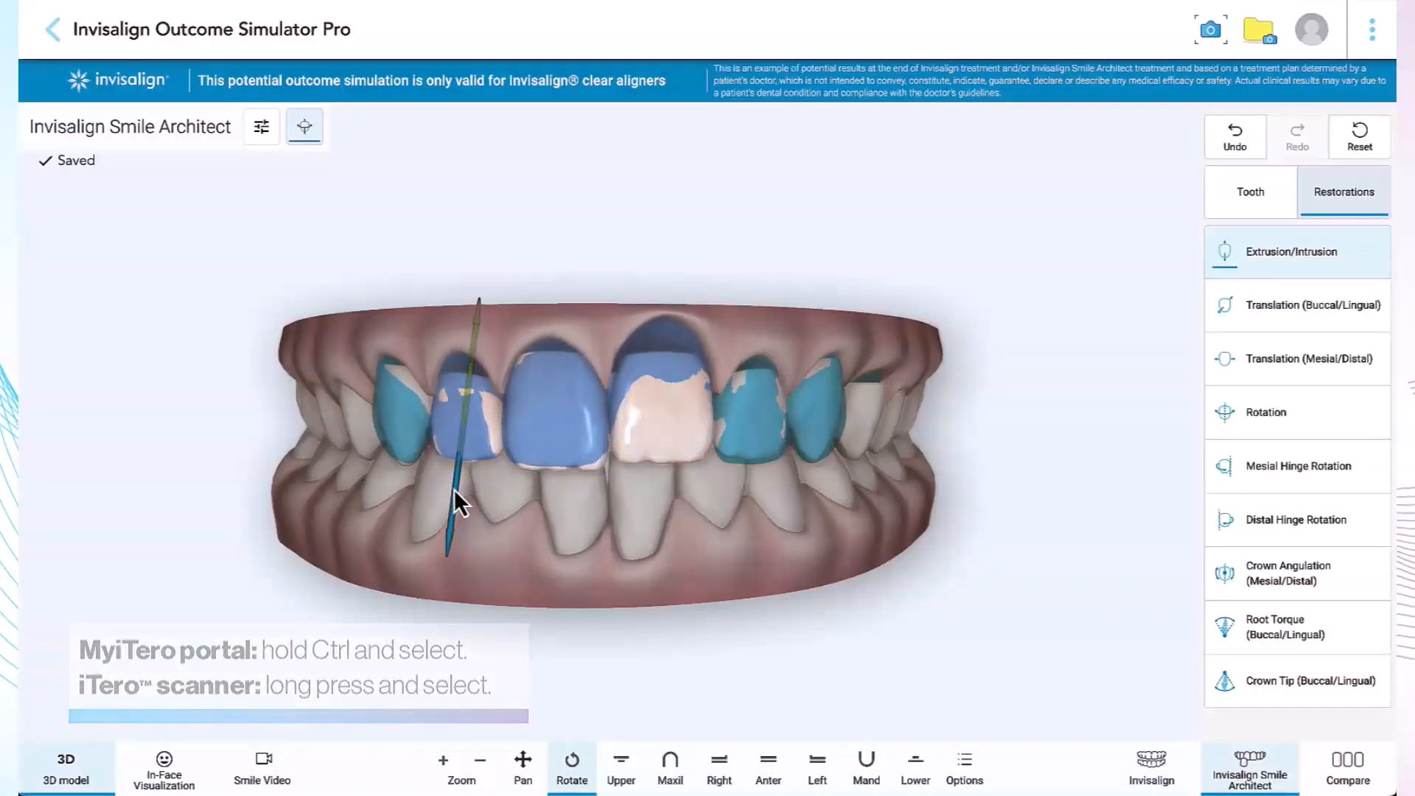
# Return to tooth controls and add spacing between teeth 8 and 9.
pyautogui.click(1244, 207)
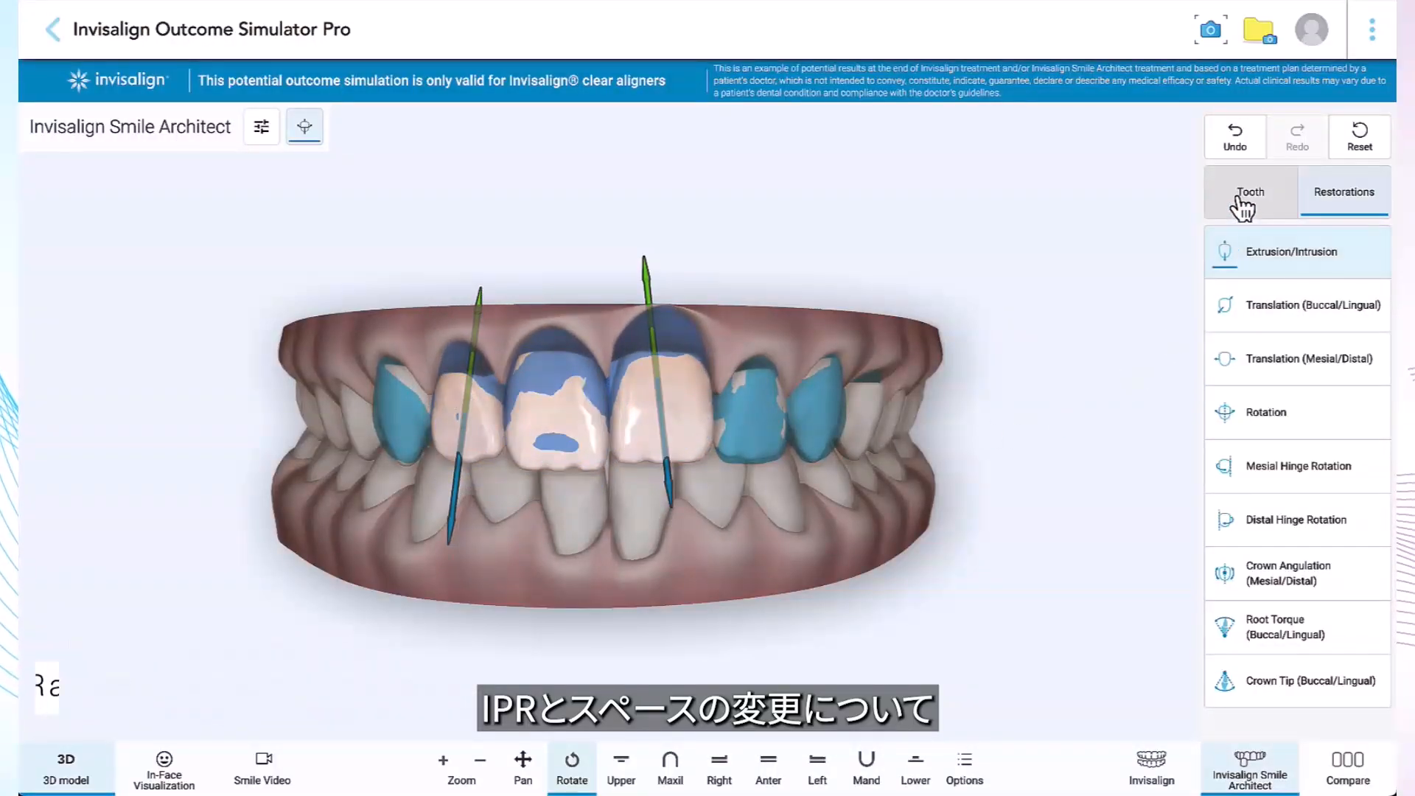
pyautogui.click(611, 290)
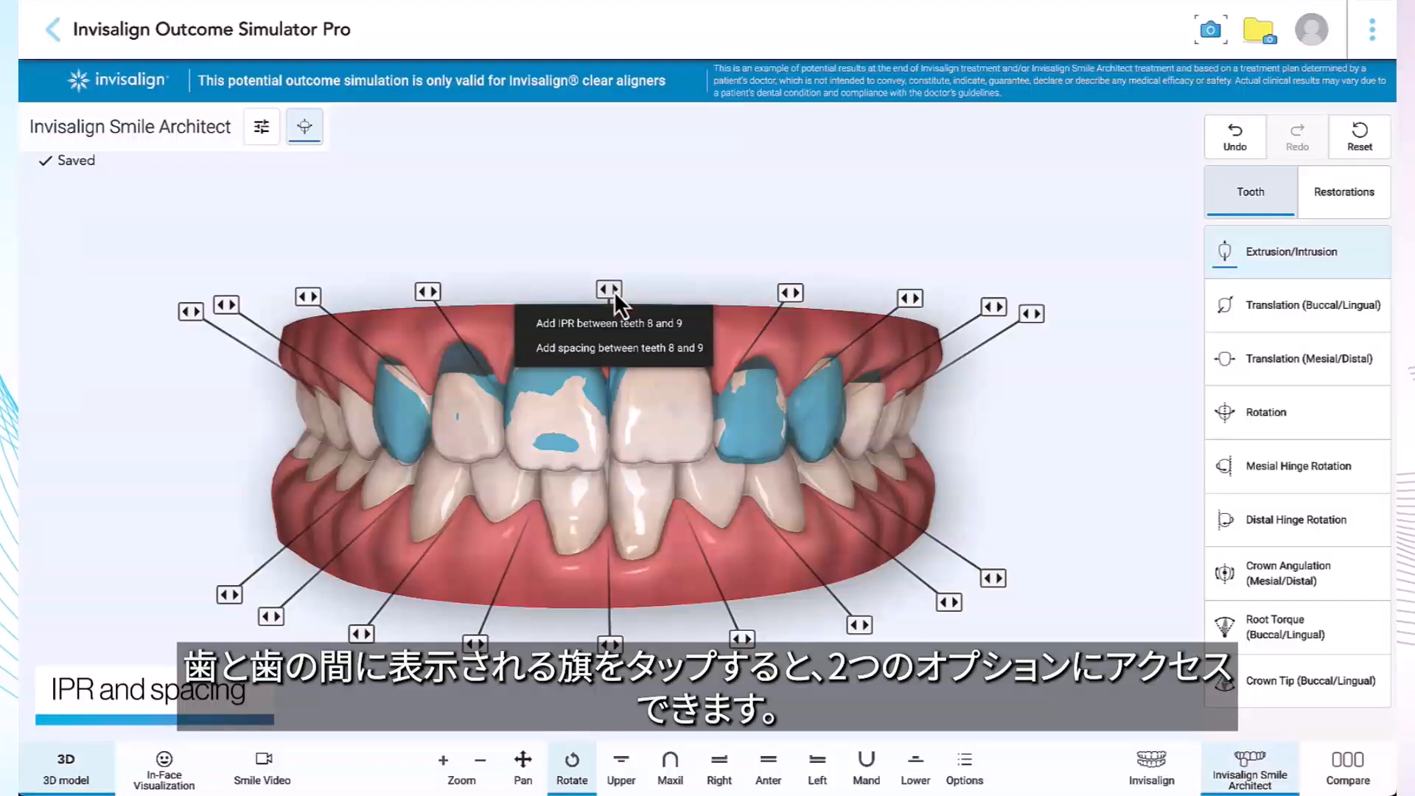
pyautogui.click(609, 349)
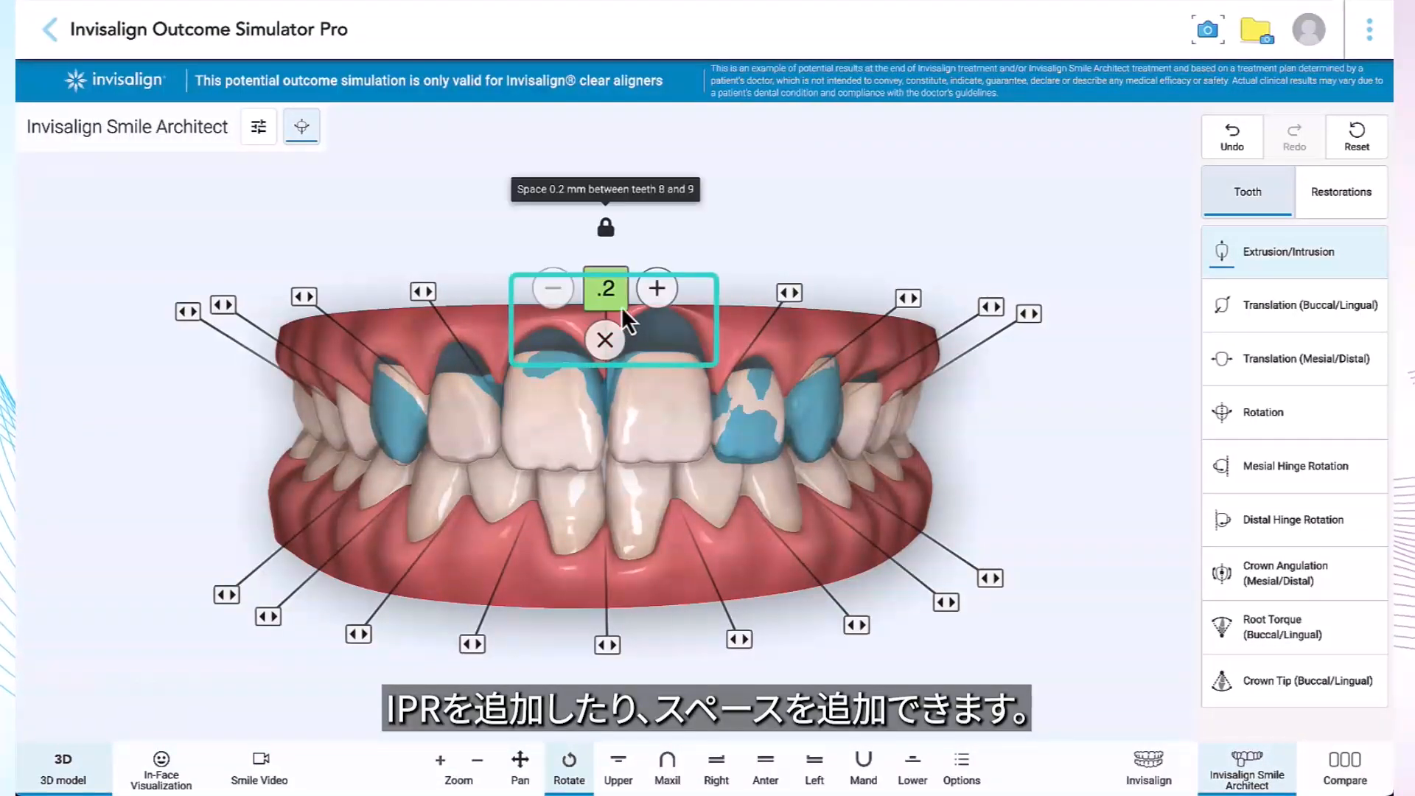
# Increase the spacing between teeth 8 and 9 to 0.9.
pyautogui.click(667, 287)
pyautogui.click(668, 288)
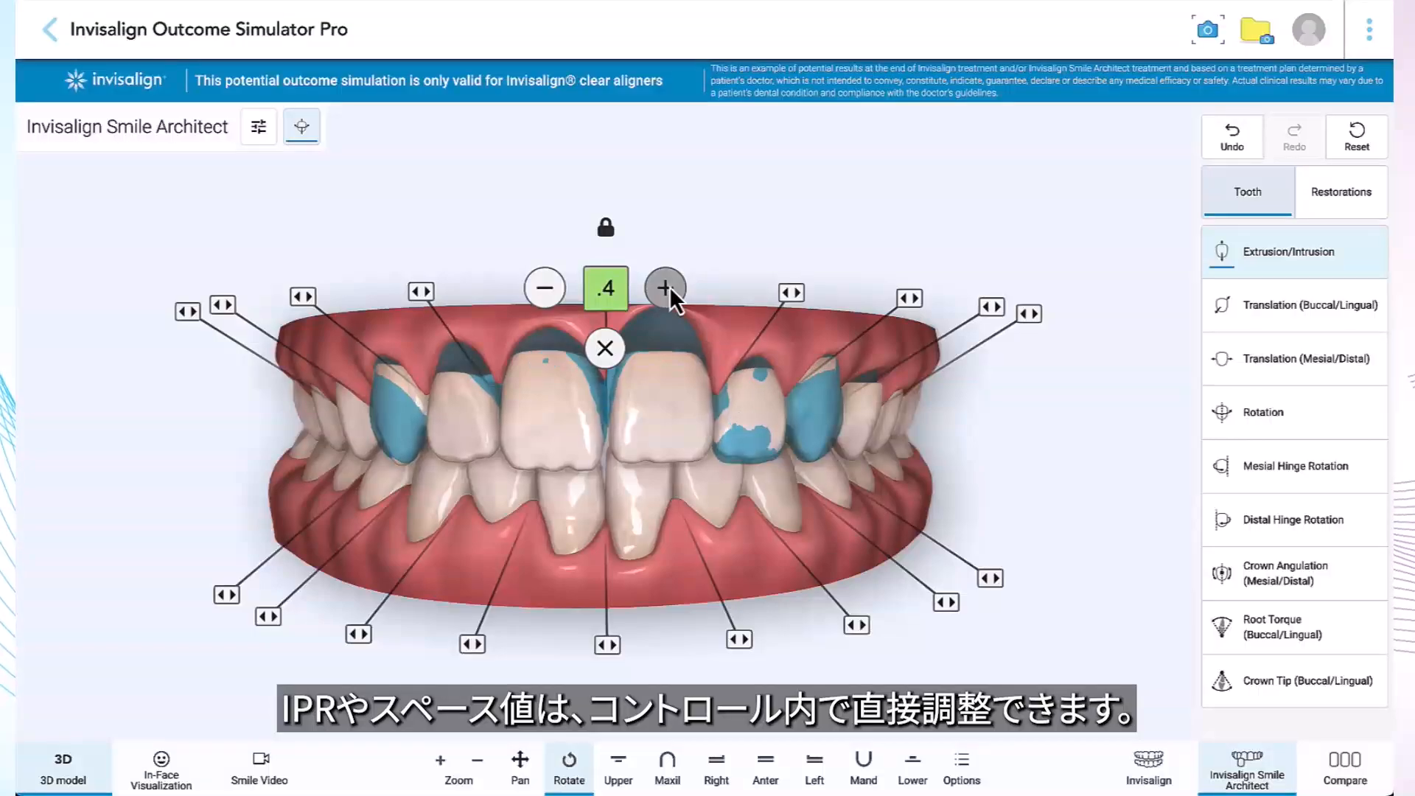
pyautogui.click(667, 288)
pyautogui.click(667, 288)
pyautogui.click(667, 287)
pyautogui.click(667, 288)
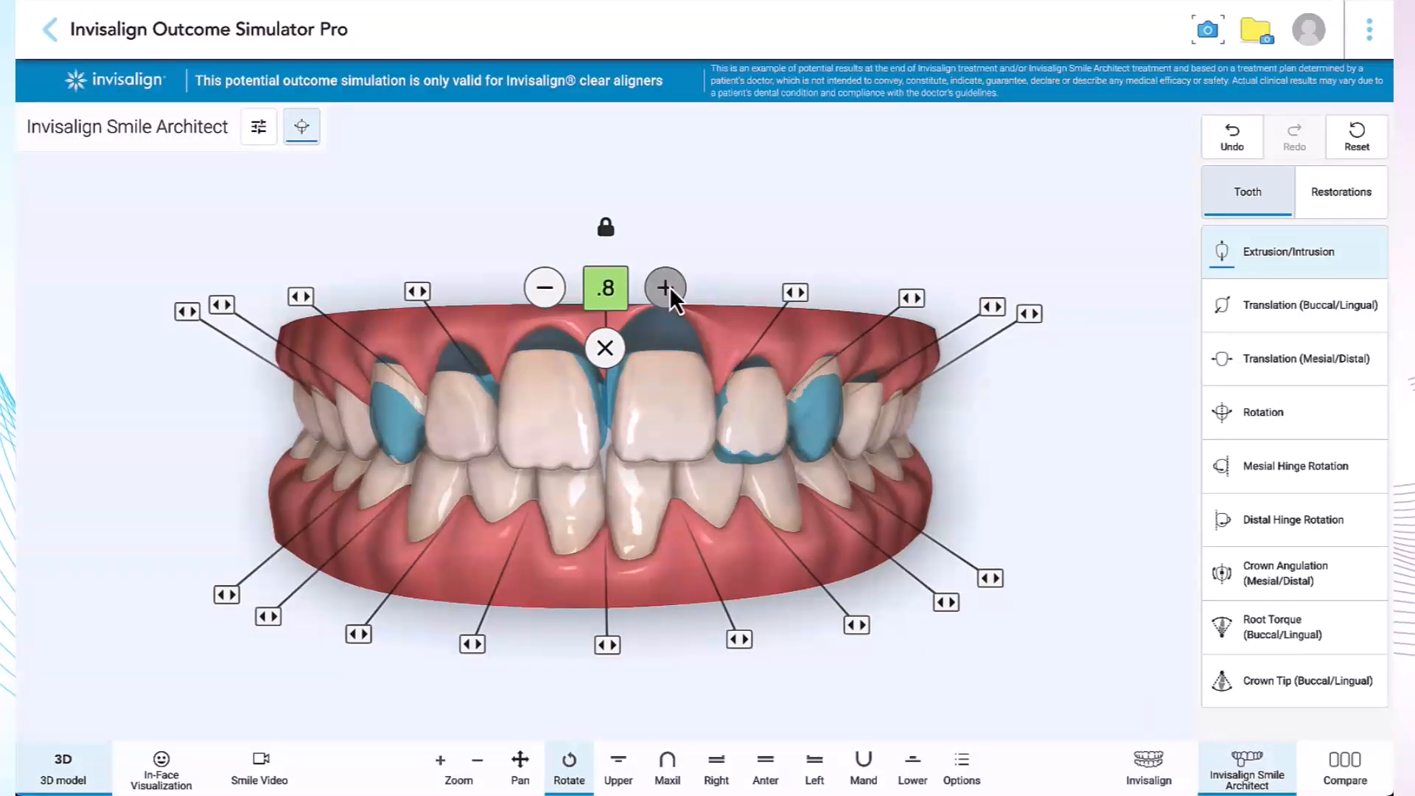
pyautogui.click(667, 288)
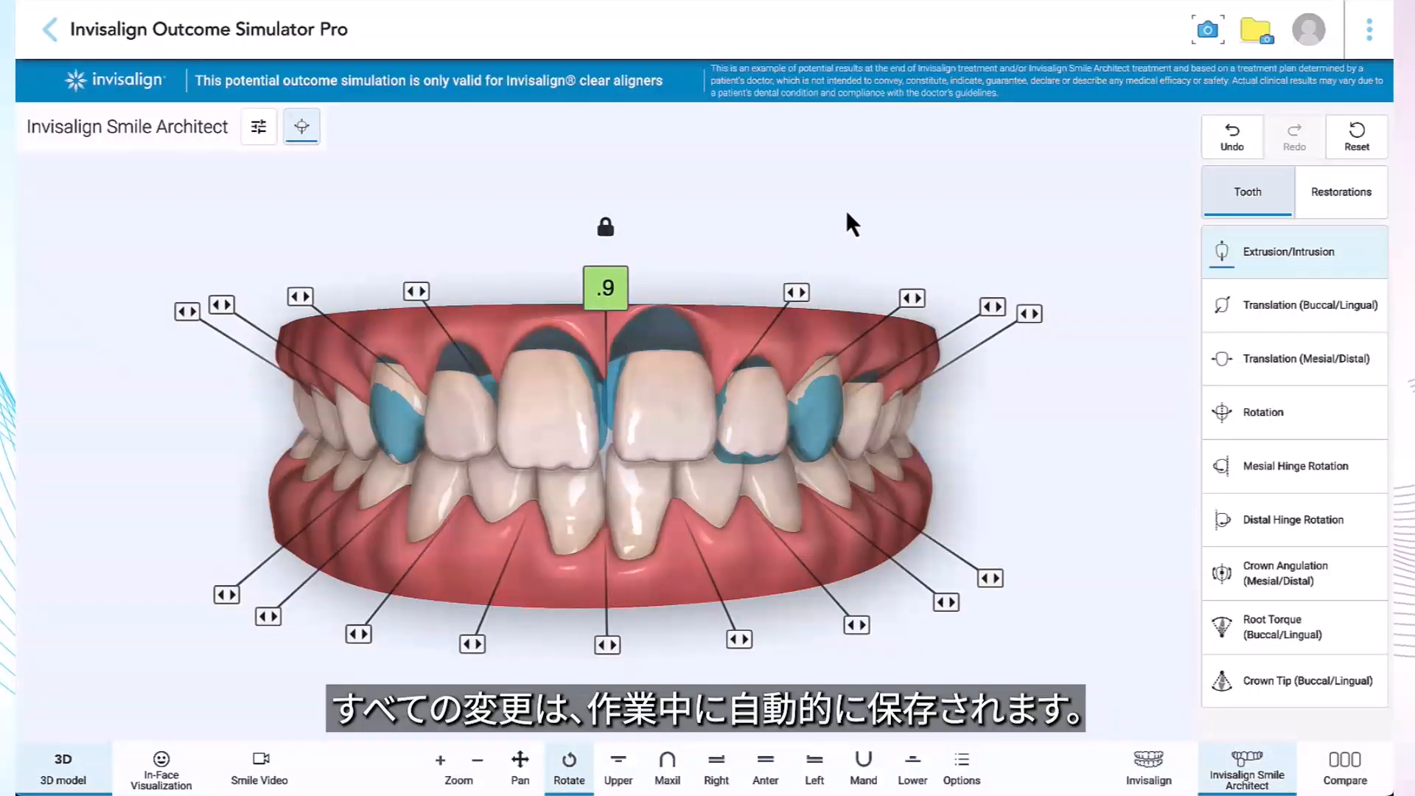